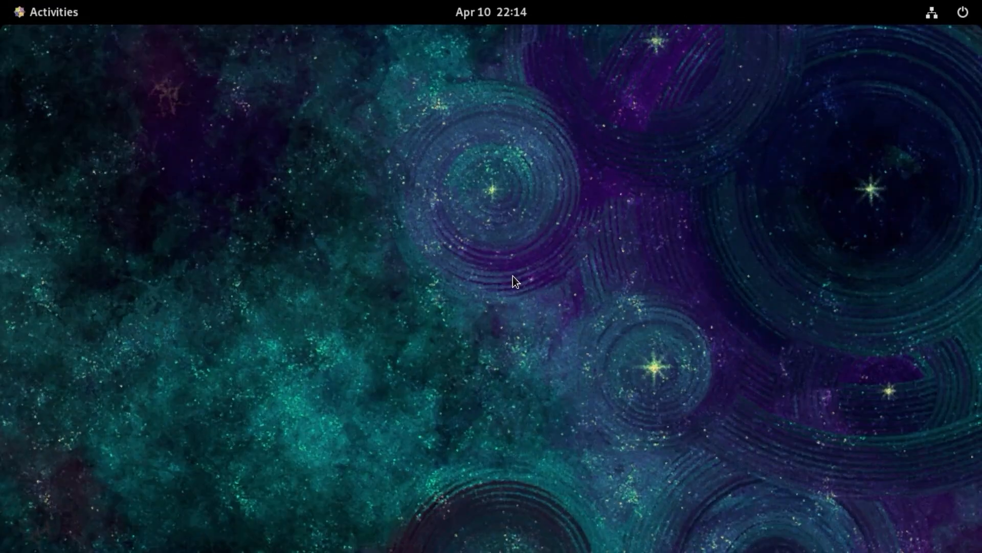
- Launch AhsayOBM and log in to the prefilled account by entering the account password
{"action": "left_click", "coordinate": [54, 16]}
{"action": "left_click", "coordinate": [577, 507]}
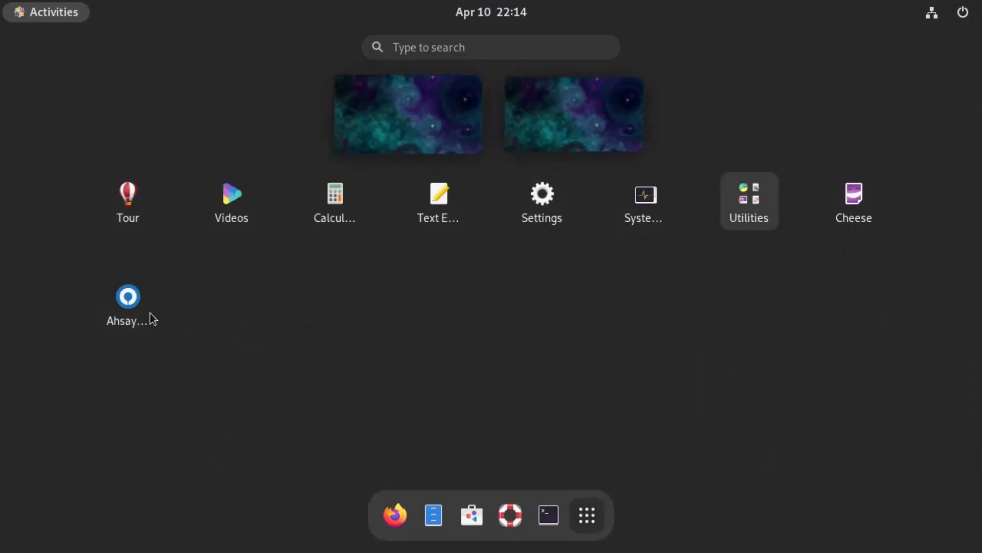
{"action": "left_click", "coordinate": [132, 300]}
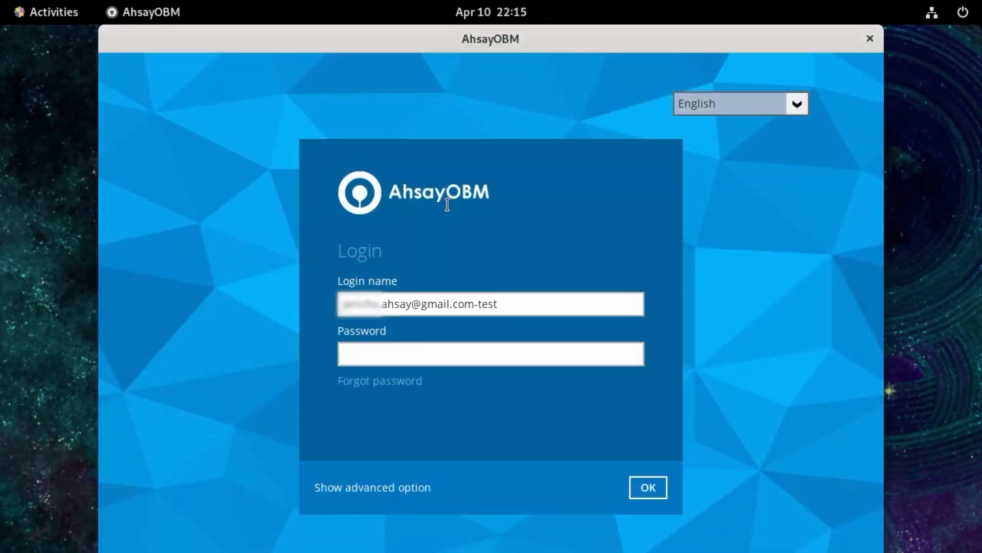
{"action": "left_click", "coordinate": [438, 356]}
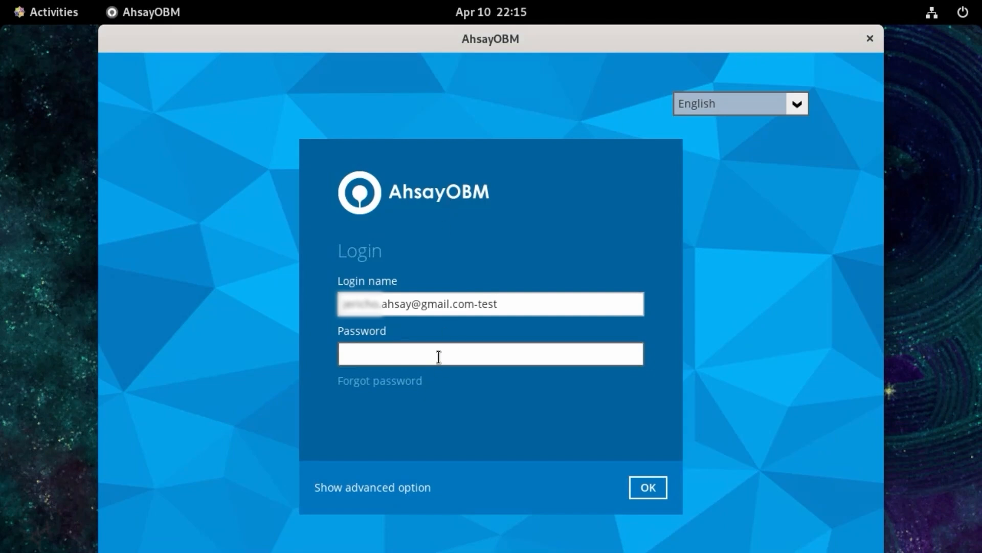
{"action": "type", "text": "*****"}
{"action": "key", "text": "Return"}
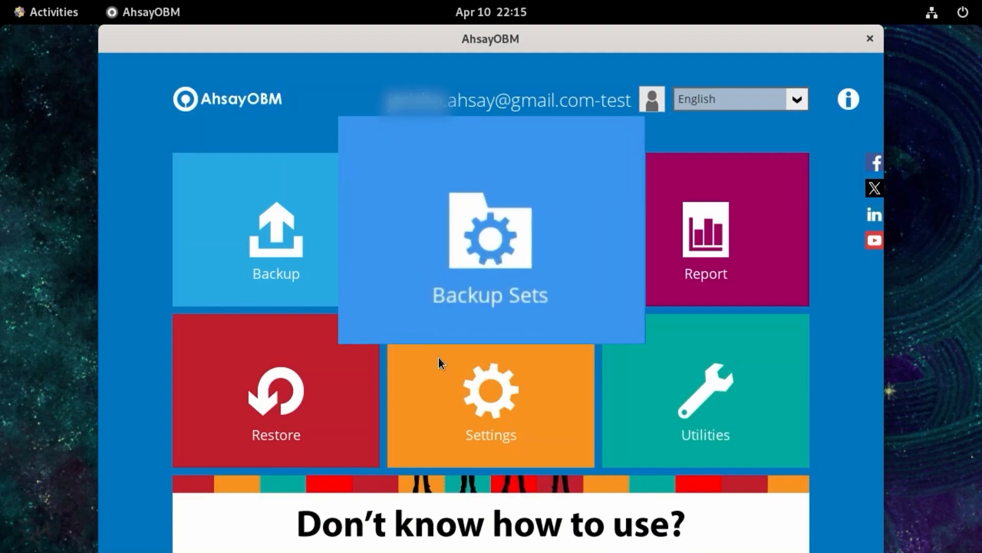
- Create a new backup set named "File Backup Linux GUI Test" with the File Backup type and continue to its backup source
{"action": "left_click", "coordinate": [465, 200]}
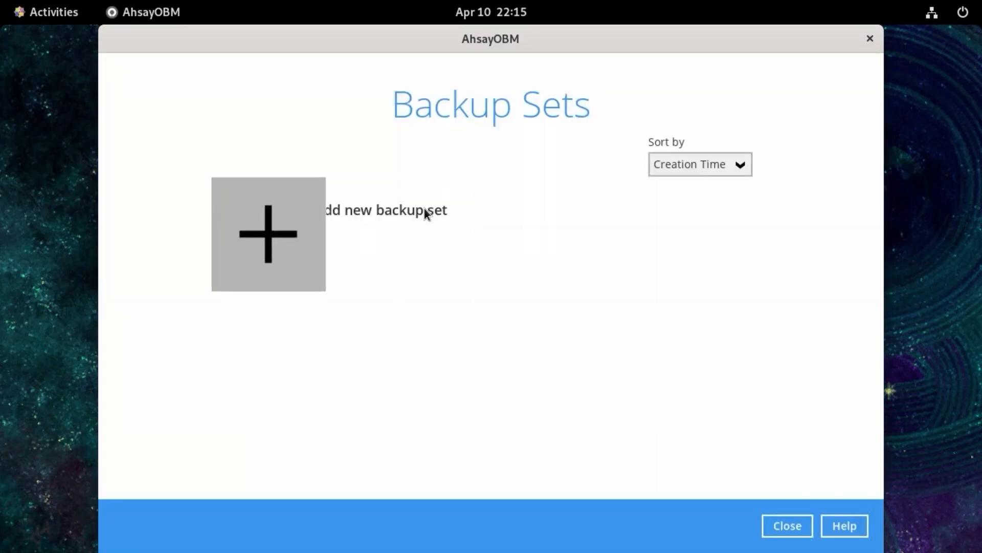
{"action": "left_click", "coordinate": [290, 226]}
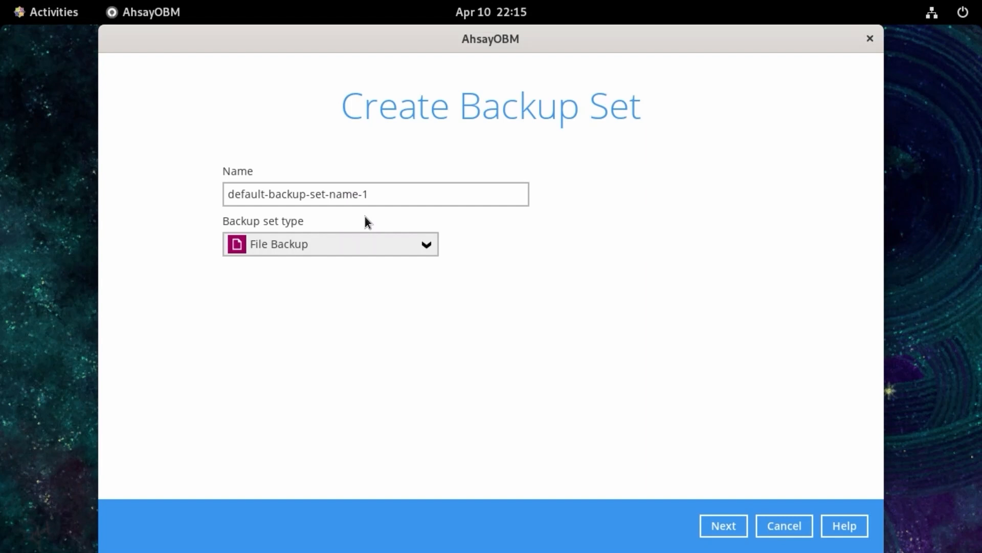
{"action": "left_click_drag", "start_coordinate": [369, 194], "coordinate": [213, 197]}
{"action": "type", "text": "File Ba"}
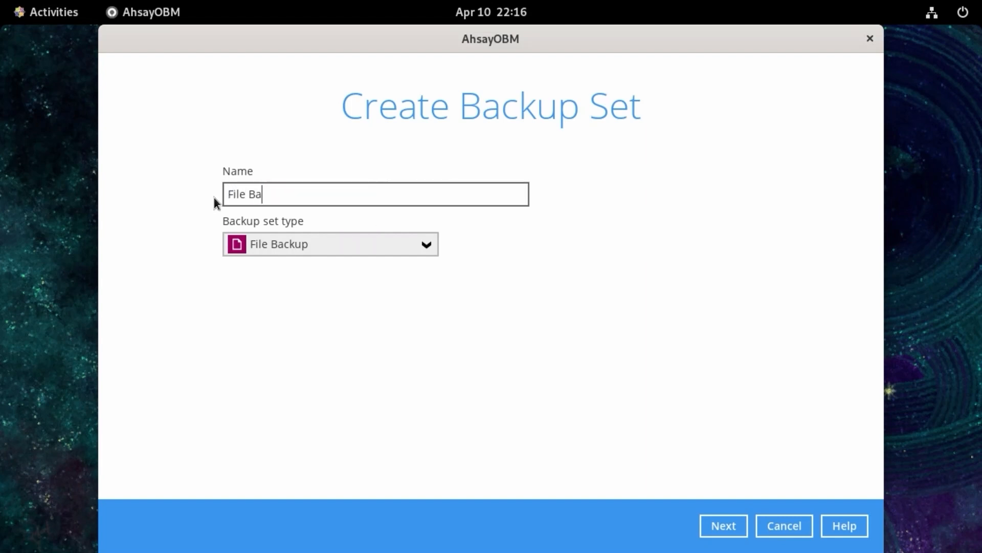
{"action": "type", "text": "ckup Linux GUI Test"}
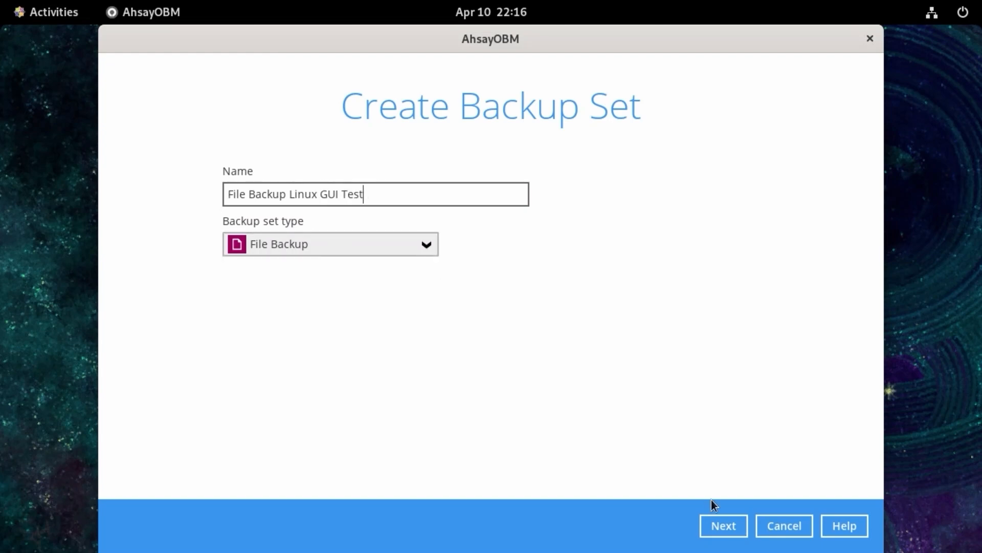
{"action": "left_click", "coordinate": [722, 525]}
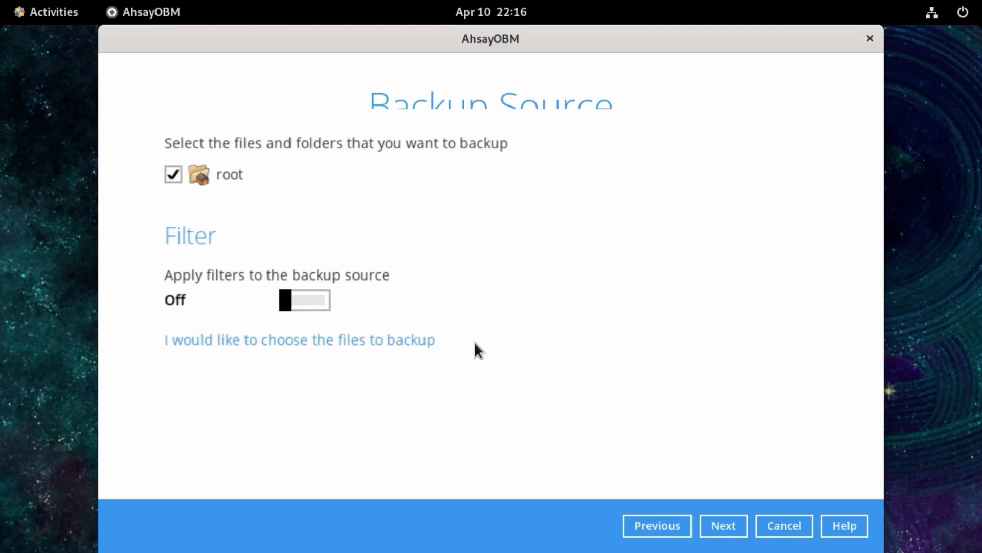
- Deselect root as the backup source and open the advanced source selection with files shown
{"action": "left_click", "coordinate": [235, 171]}
{"action": "left_click", "coordinate": [333, 347]}
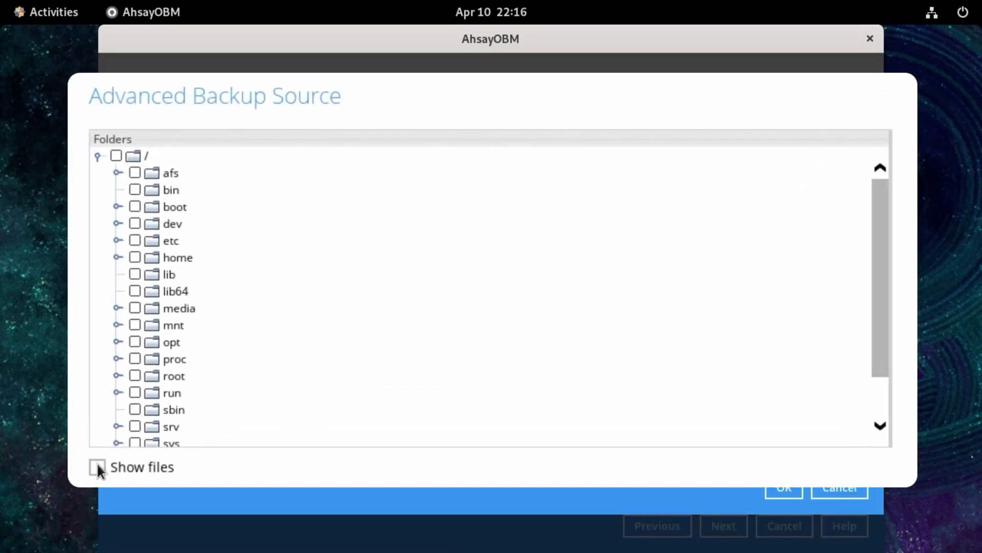
{"action": "left_click", "coordinate": [97, 467]}
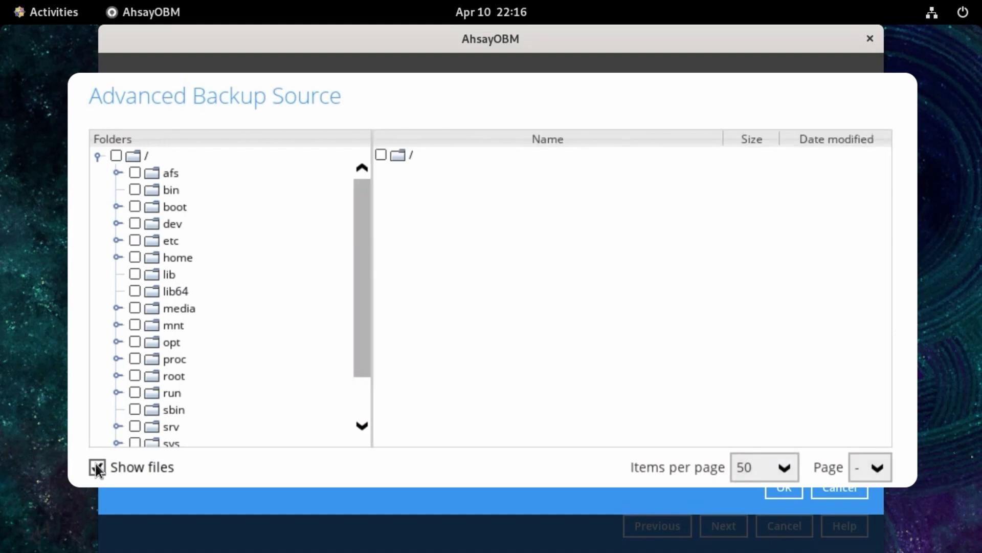
- Select individual items inside the root folder as the backup source and continue to the schedule settings
{"action": "left_click", "coordinate": [117, 375]}
{"action": "left_click", "coordinate": [182, 337]}
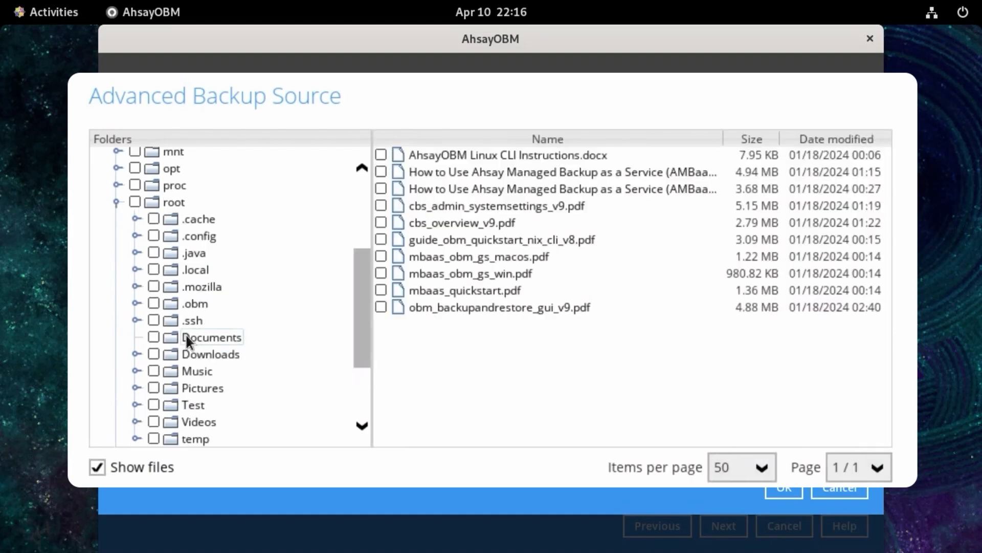
{"action": "left_click", "coordinate": [153, 370]}
{"action": "left_click", "coordinate": [176, 404]}
{"action": "left_click", "coordinate": [179, 416]}
{"action": "left_click", "coordinate": [775, 484]}
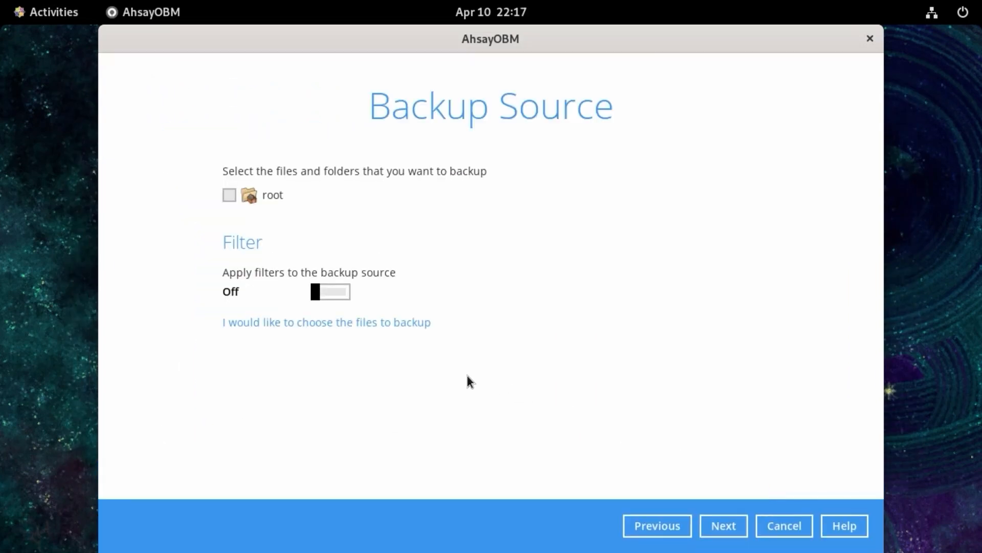
{"action": "left_click", "coordinate": [738, 529]}
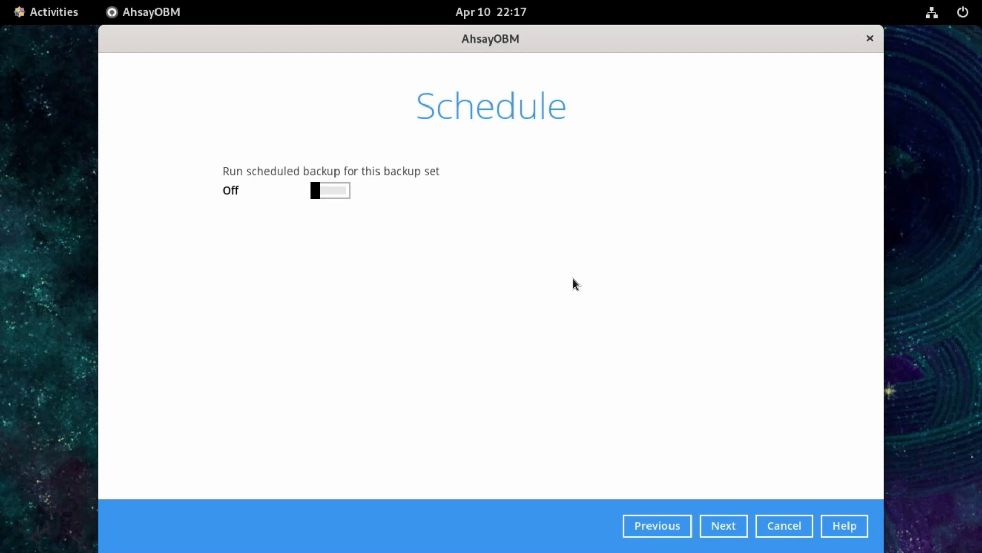
- Enable scheduled backups for this backup set and start a new backup schedule
{"action": "left_click", "coordinate": [320, 194]}
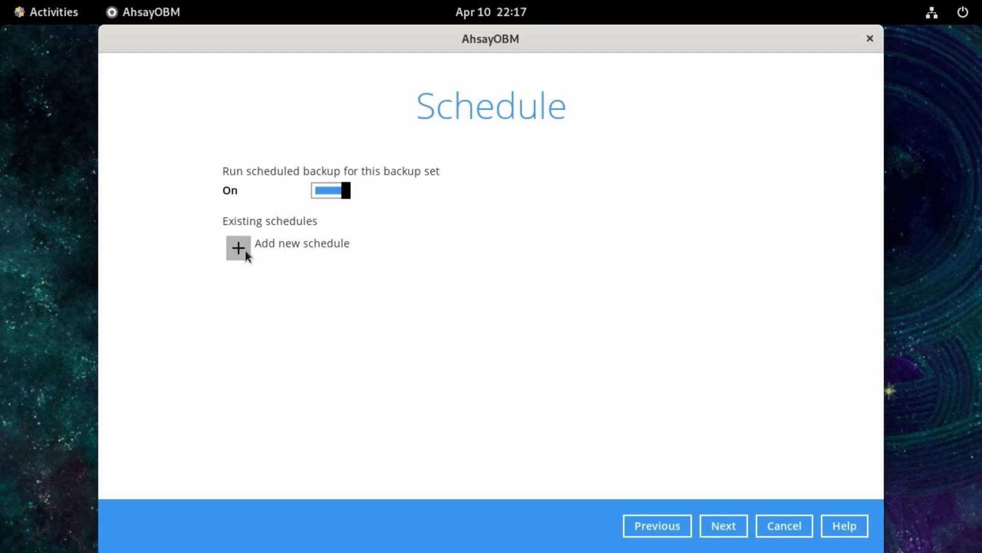
{"action": "left_click", "coordinate": [246, 254]}
{"action": "left_click", "coordinate": [314, 185]}
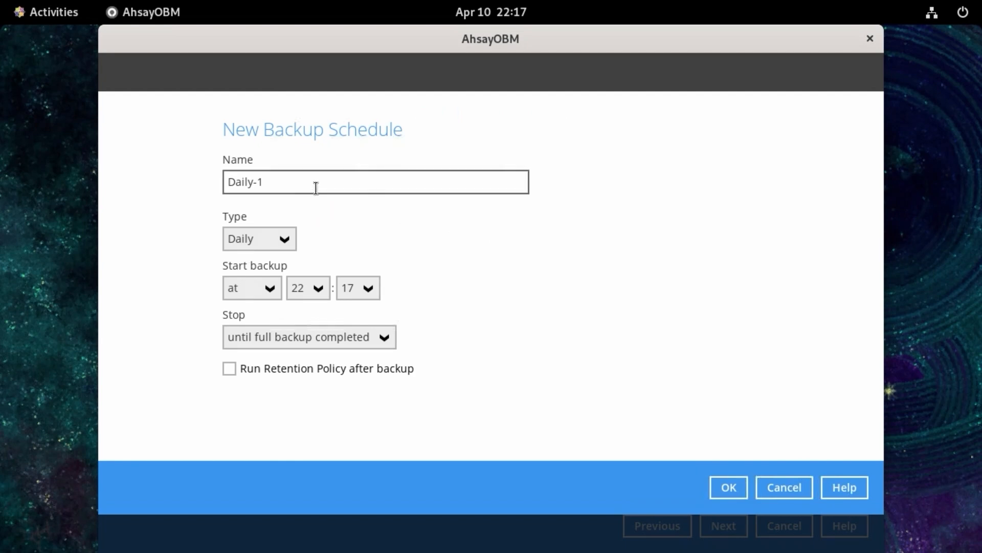
{"action": "left_click_drag", "start_coordinate": [261, 181], "coordinate": [235, 182]}
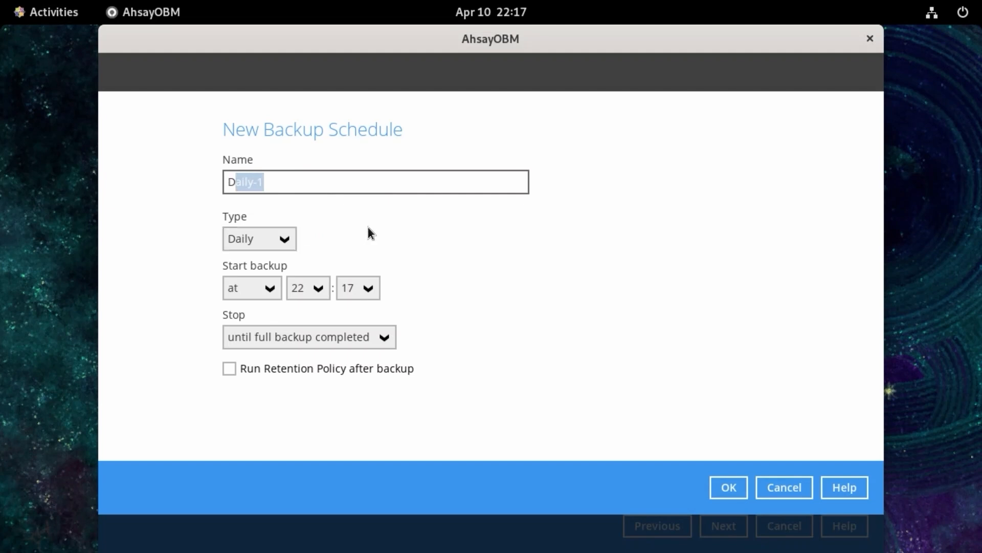
- Try the Weekly, Monthly and Custom schedule types, and return the type to Daily
{"action": "left_click", "coordinate": [266, 240]}
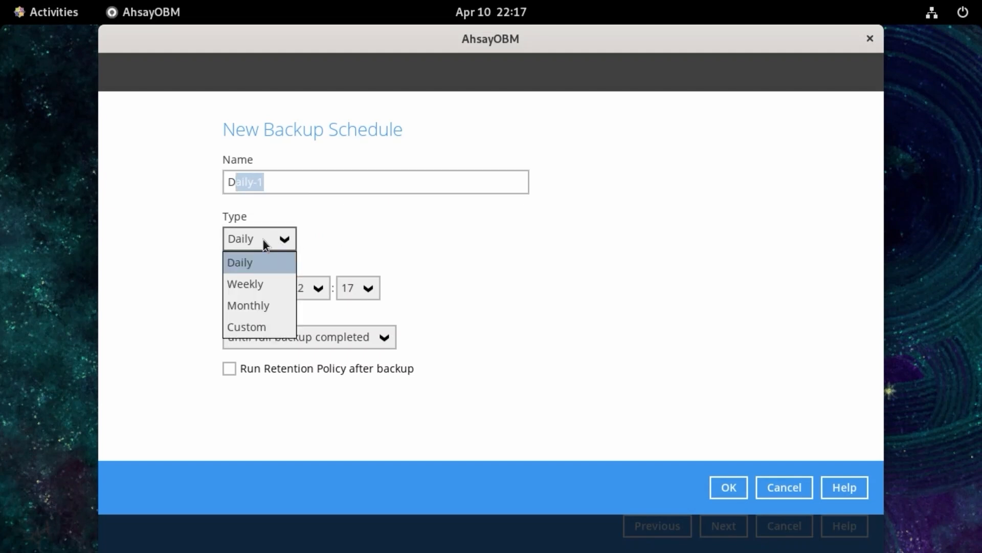
{"action": "left_click", "coordinate": [252, 260]}
{"action": "left_click", "coordinate": [283, 239]}
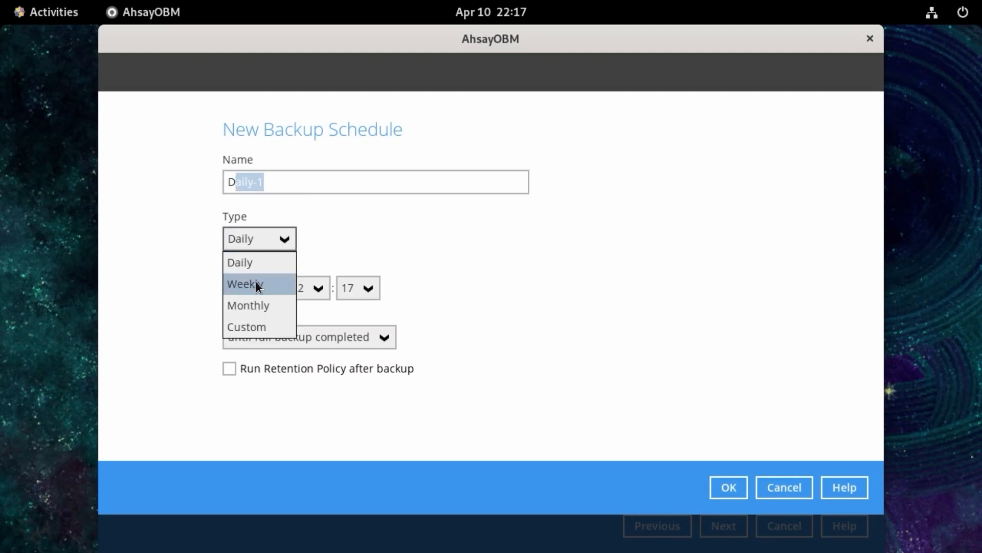
{"action": "left_click", "coordinate": [255, 282]}
{"action": "left_click", "coordinate": [290, 238]}
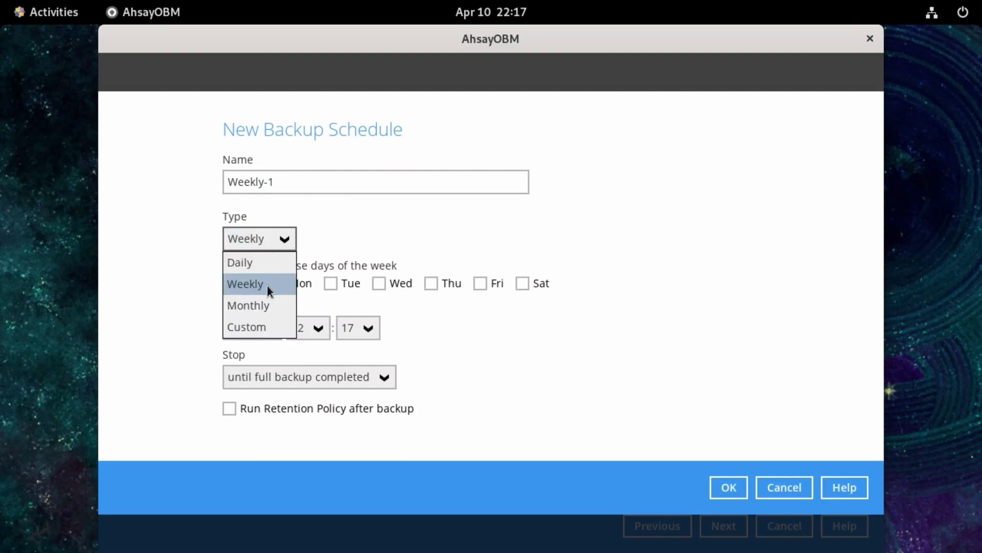
{"action": "left_click", "coordinate": [260, 304]}
{"action": "left_click", "coordinate": [280, 240]}
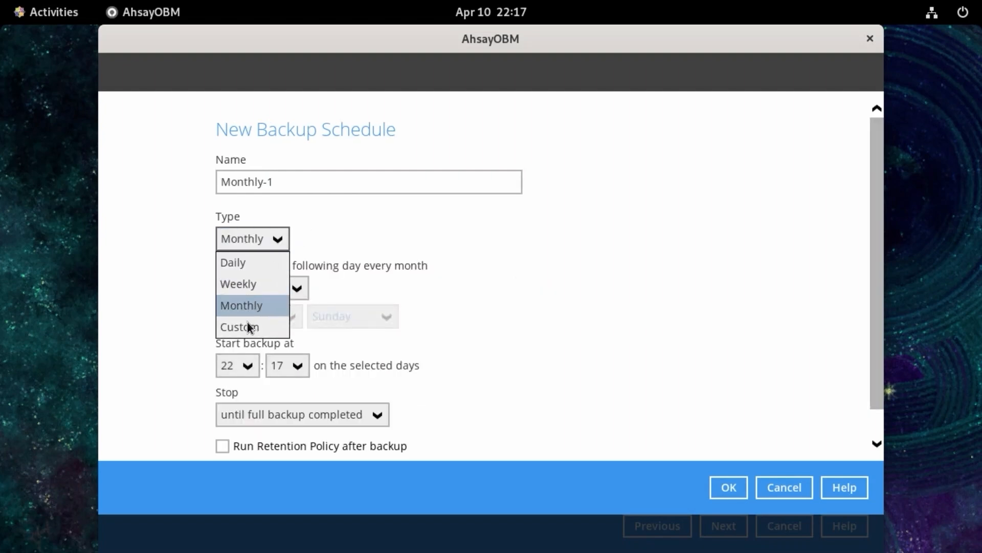
{"action": "left_click", "coordinate": [248, 326]}
{"action": "left_click", "coordinate": [272, 236]}
{"action": "left_click", "coordinate": [251, 266]}
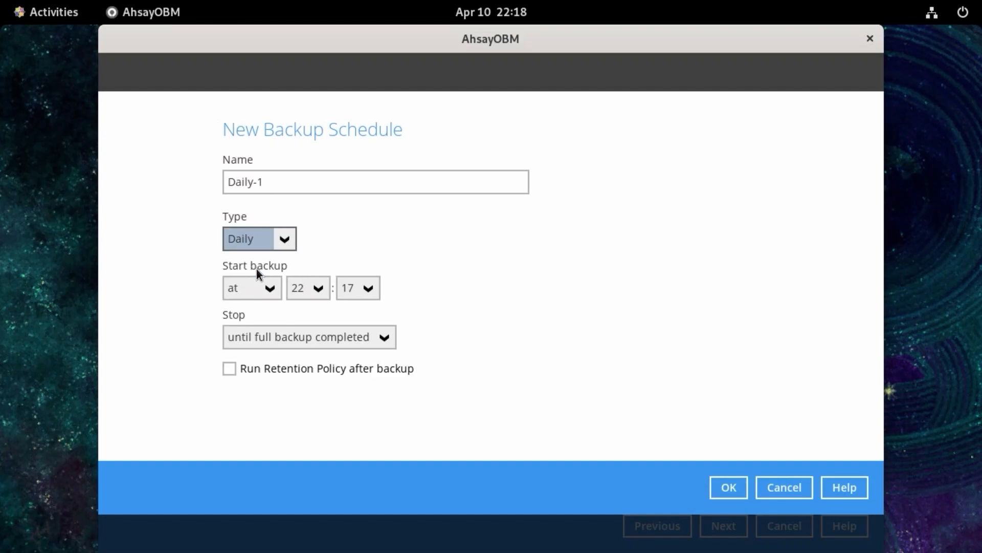
- Try starting the backup "every" interval, review the available intervals up to 12 hours, and return the start option to "at"
{"action": "left_click", "coordinate": [275, 286]}
{"action": "left_click", "coordinate": [263, 302]}
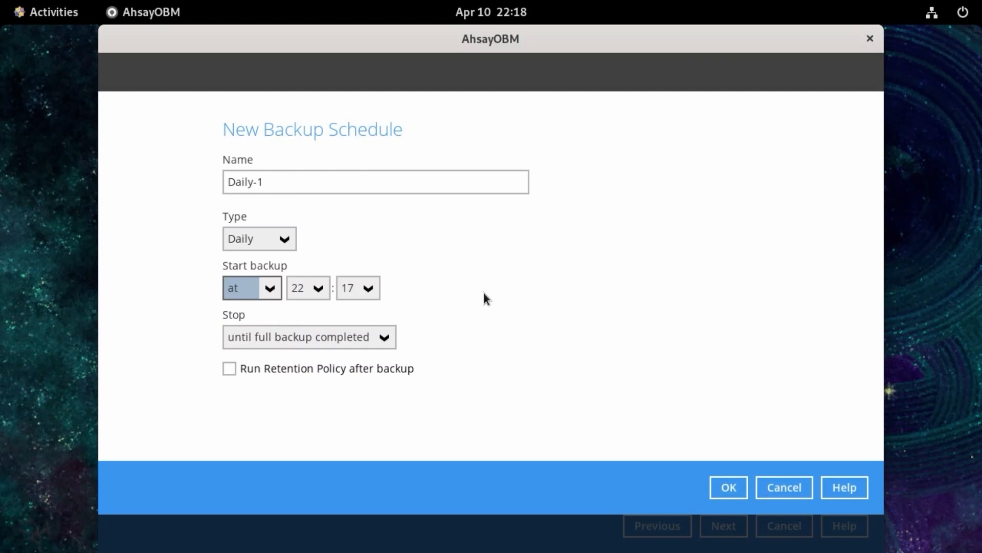
{"action": "left_click", "coordinate": [268, 286]}
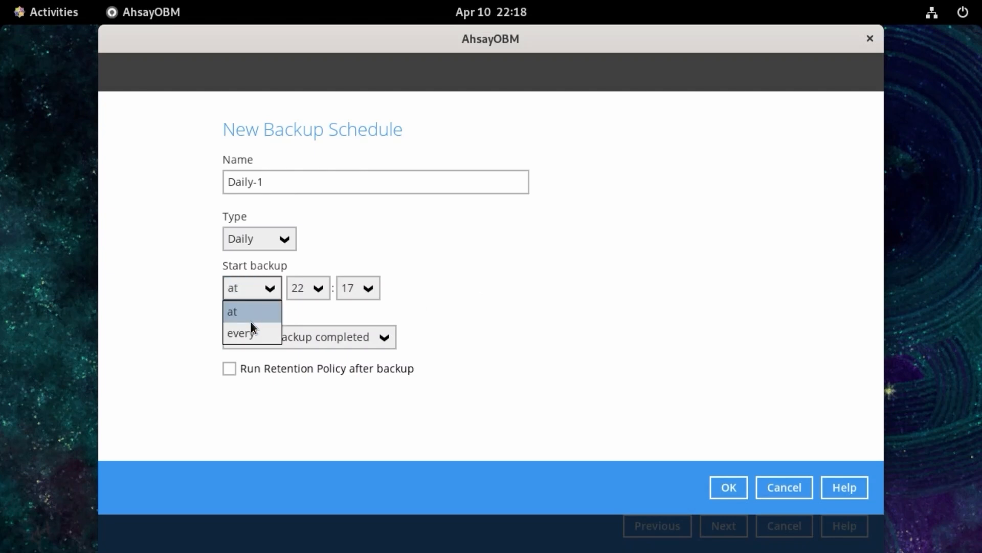
{"action": "left_click", "coordinate": [252, 332]}
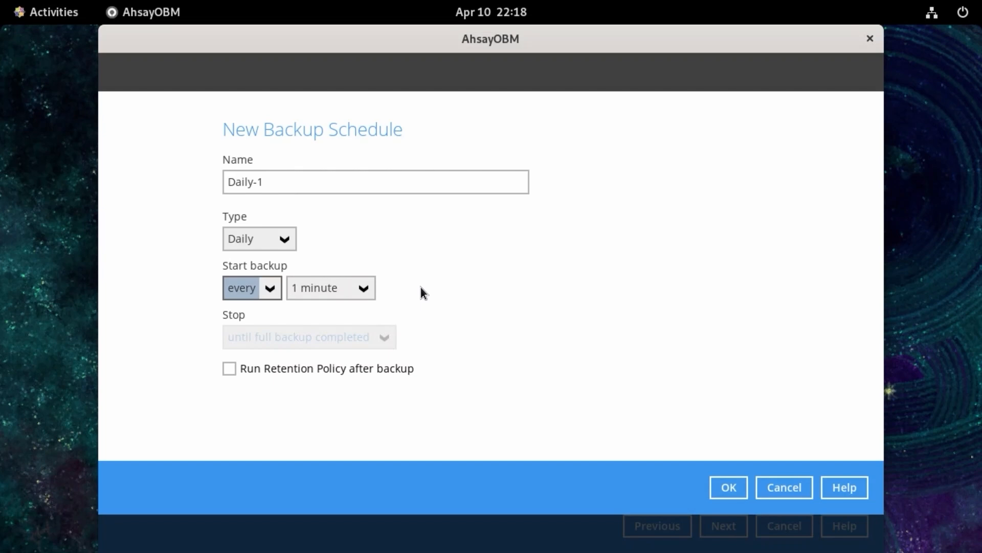
{"action": "left_click", "coordinate": [366, 289]}
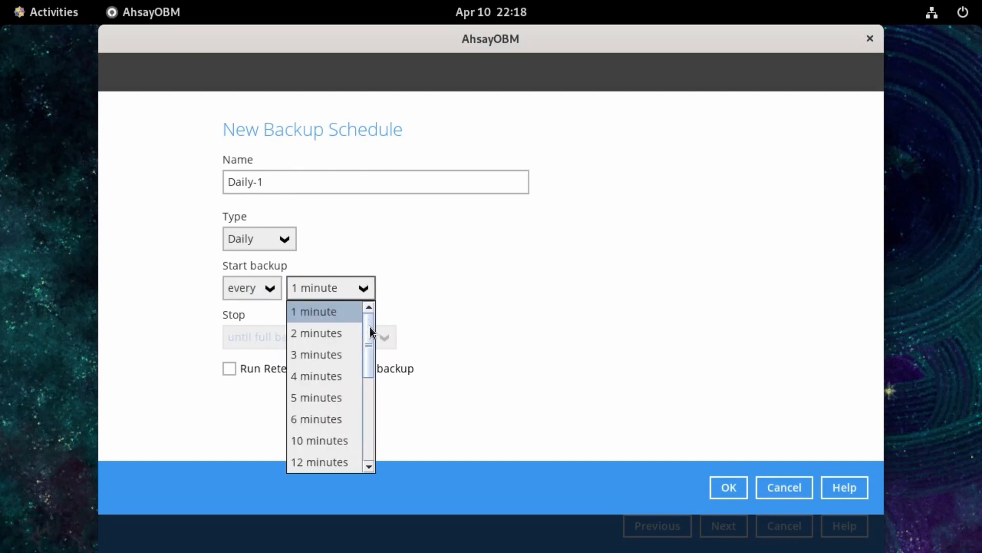
{"action": "left_click_drag", "start_coordinate": [369, 324], "coordinate": [362, 428]}
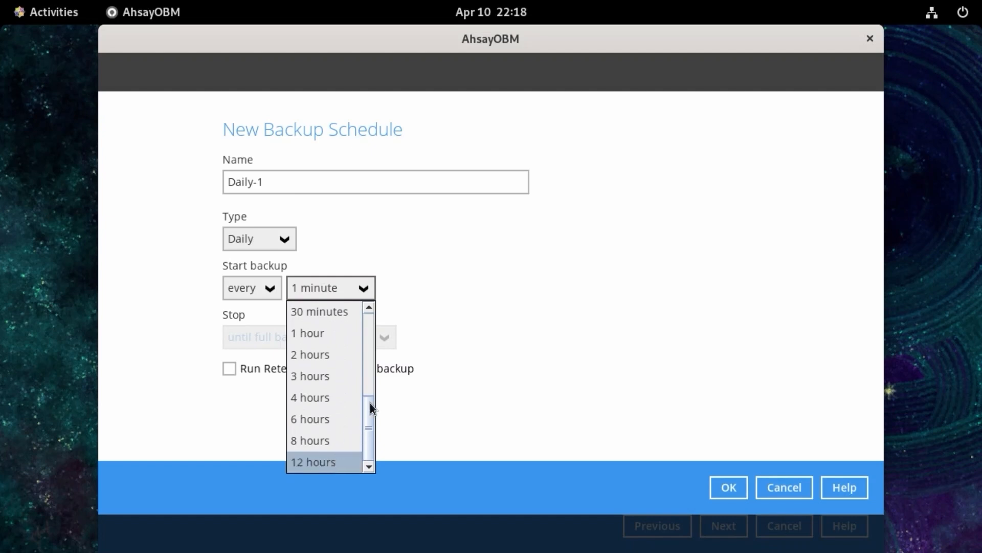
{"action": "left_click", "coordinate": [422, 275]}
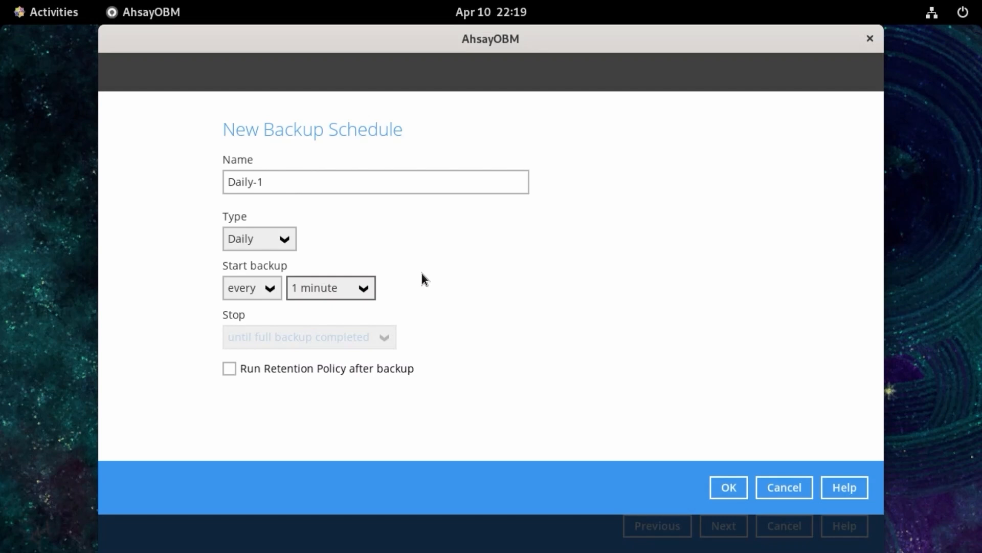
{"action": "left_click", "coordinate": [271, 289]}
{"action": "left_click", "coordinate": [242, 311]}
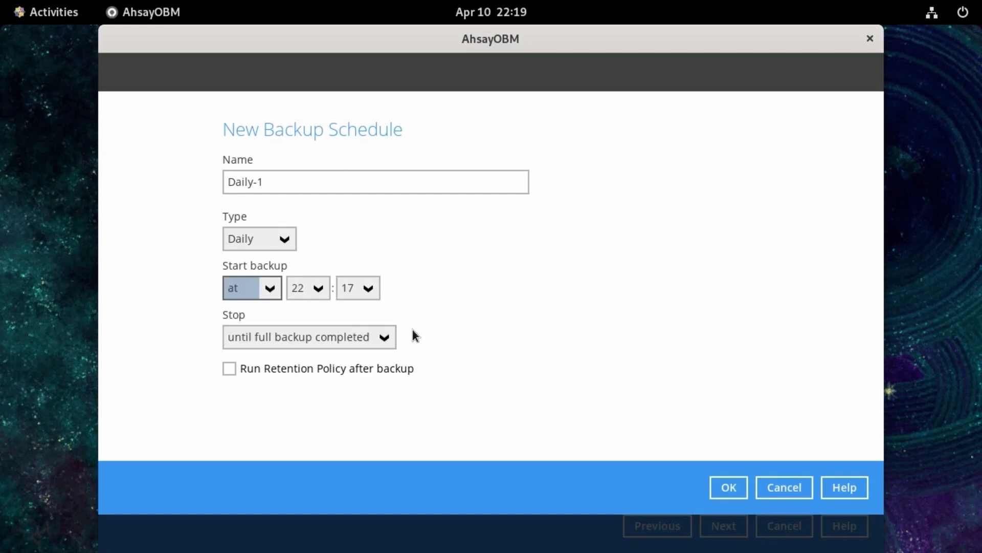
- Try the "after" stop option for the schedule, and return it to "until full backup completed"
{"action": "left_click", "coordinate": [388, 333]}
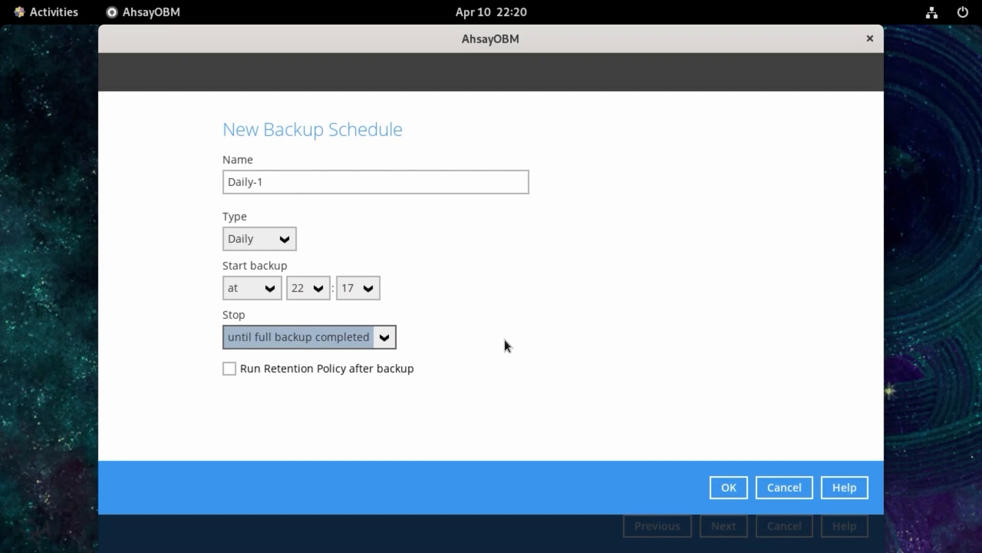
{"action": "left_click", "coordinate": [381, 340]}
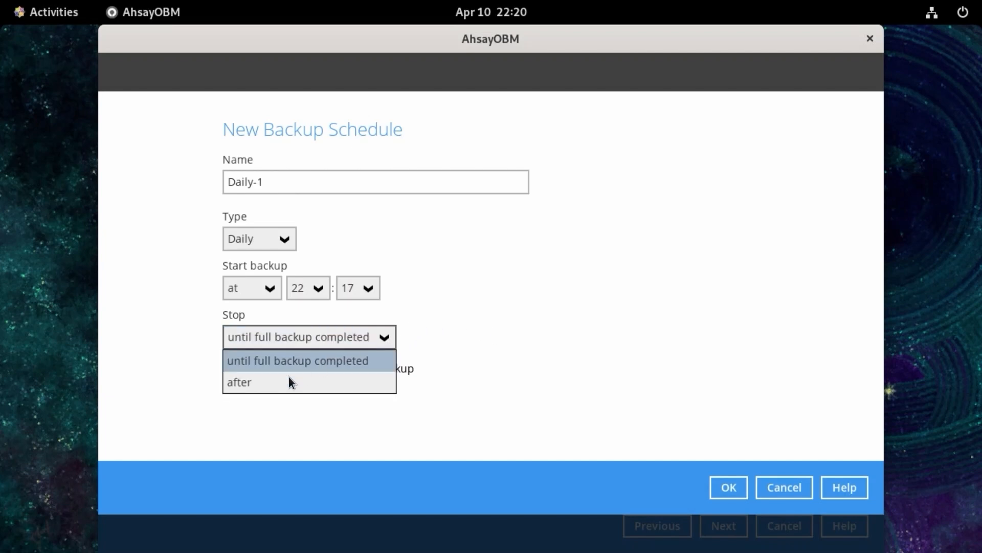
{"action": "left_click", "coordinate": [280, 382]}
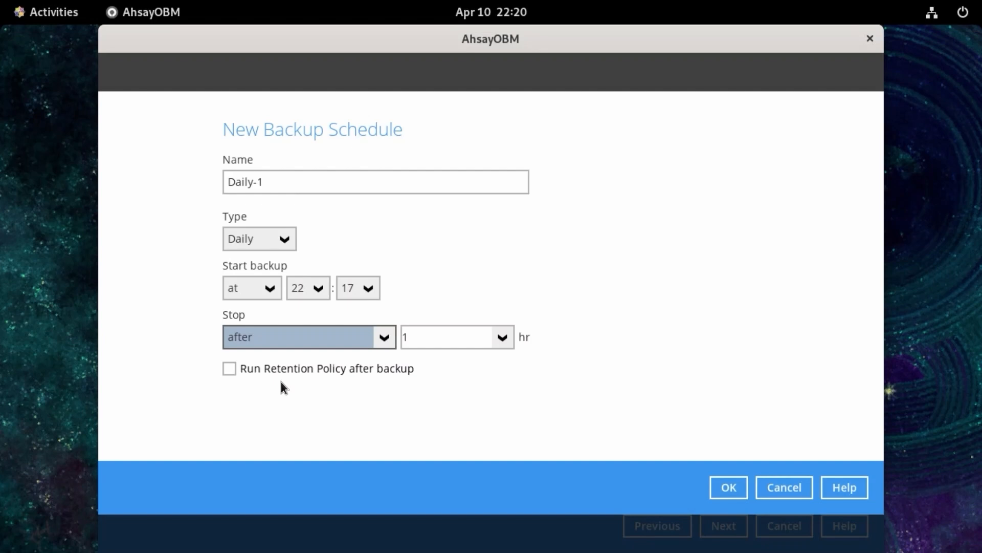
{"action": "left_click", "coordinate": [366, 337]}
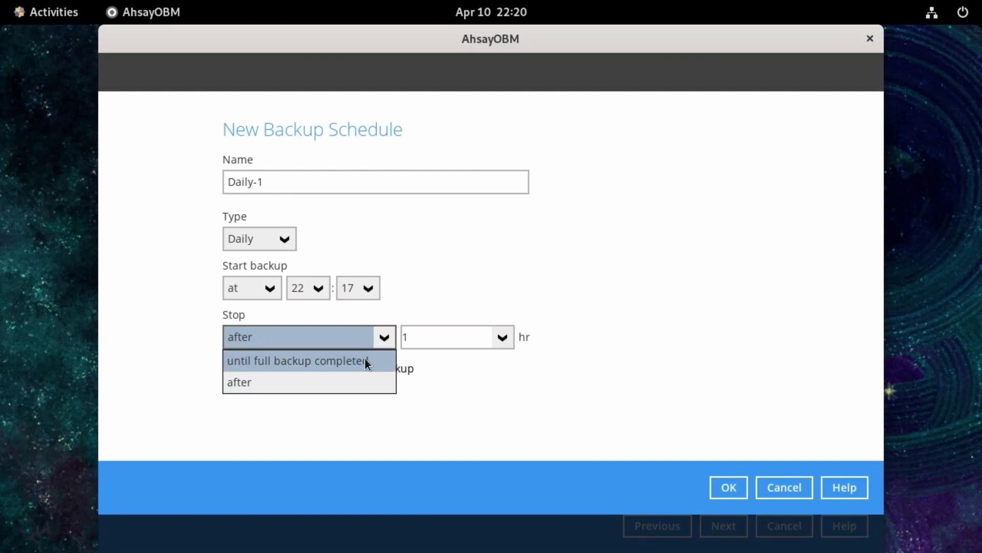
{"action": "left_click", "coordinate": [364, 360]}
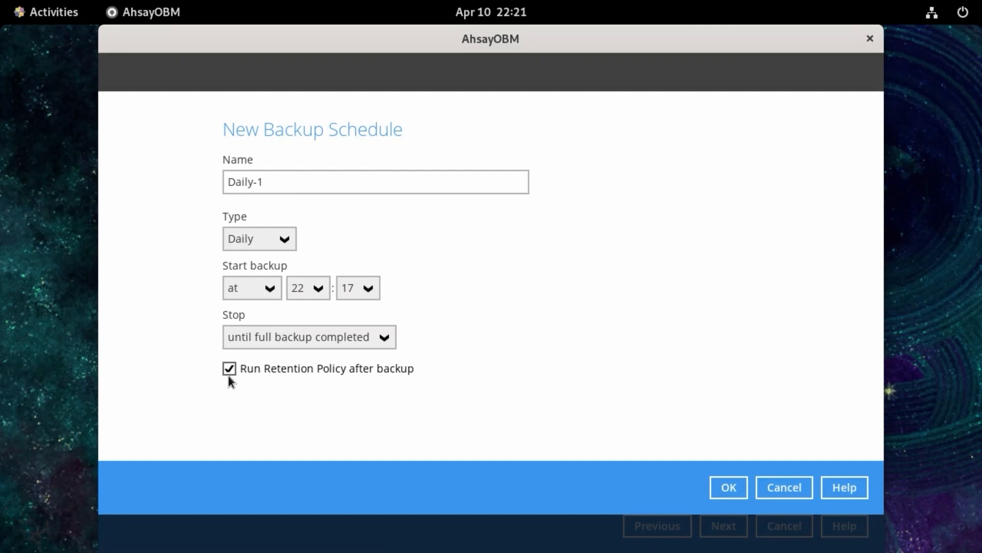
- Rename the new backup schedule as "Daily Backup at 20:00"
{"action": "left_click_drag", "start_coordinate": [259, 182], "coordinate": [215, 182]}
{"action": "key", "text": "BackSpace"}
{"action": "type", "text": "Dail"}
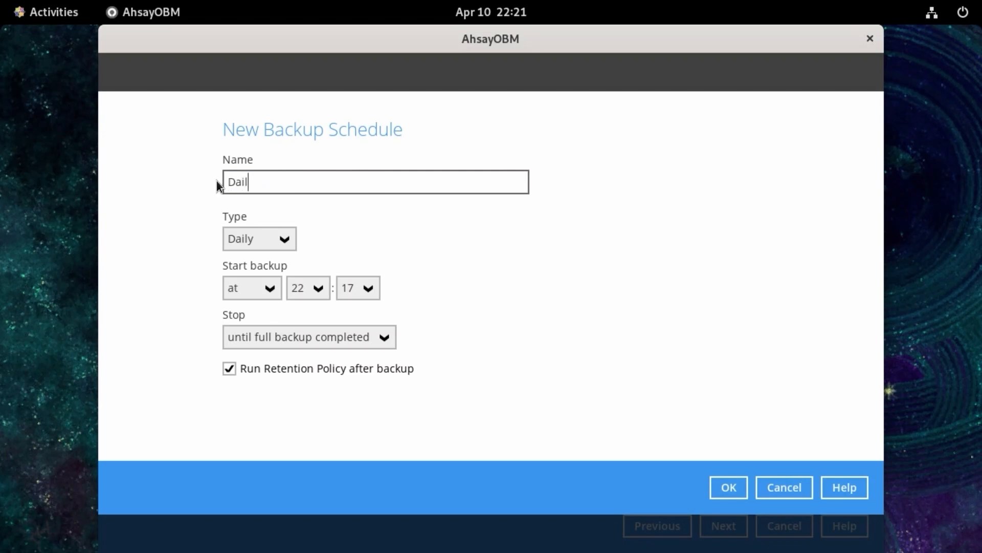
{"action": "type", "text": "y Backup at 20:00"}
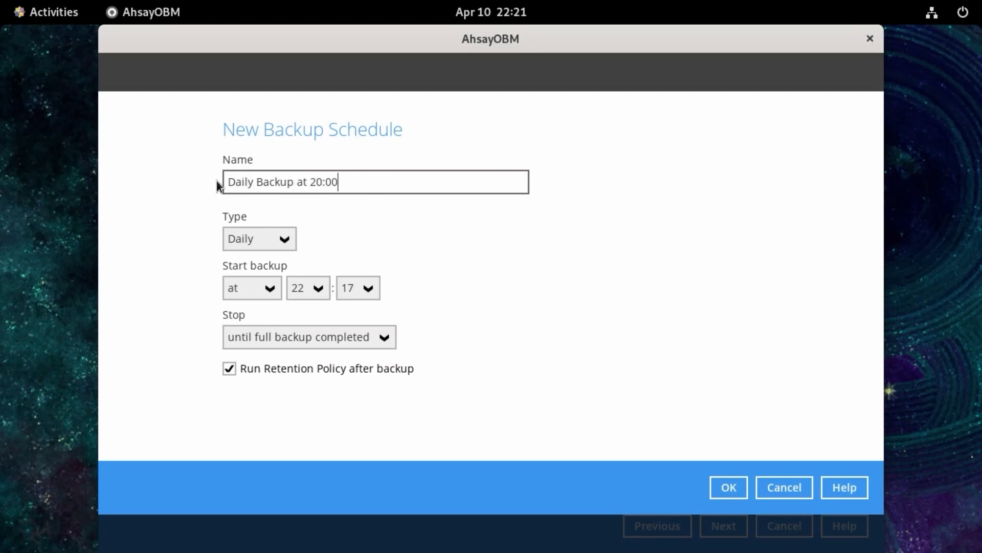
- Set the daily backup's start time to 20:00 and add the schedule to the backup set
{"action": "left_click", "coordinate": [312, 289]}
{"action": "left_click", "coordinate": [295, 401]}
{"action": "left_click", "coordinate": [361, 289]}
{"action": "scroll", "coordinate": [360, 336], "scroll_direction": "up", "scroll_amount": 6}
{"action": "left_click", "coordinate": [346, 312]}
{"action": "left_click", "coordinate": [728, 487]}
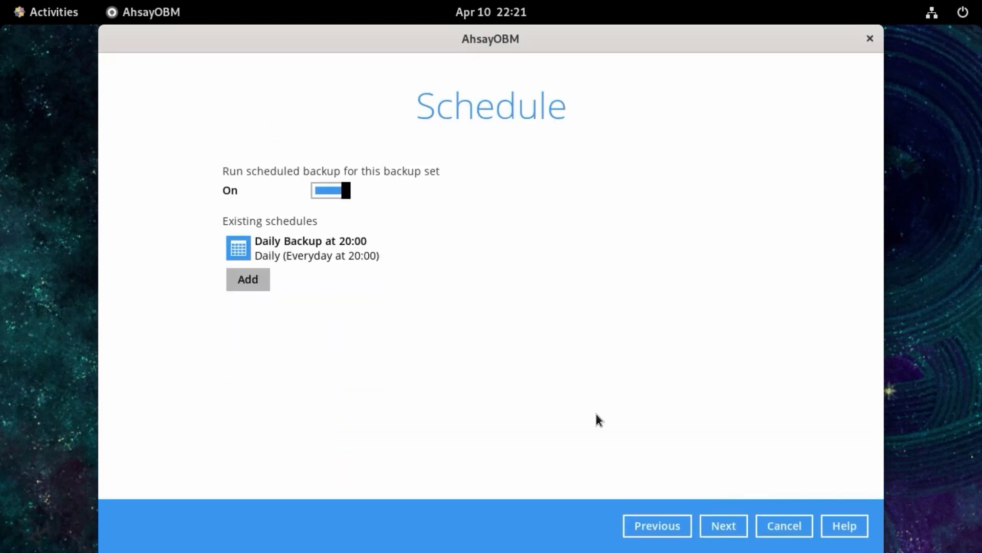
- Add Ahsay Drive (China/Hong Kong) as the storage destination with the Sequential backup mode, and proceed to the encryption settings
{"action": "left_click", "coordinate": [725, 522]}
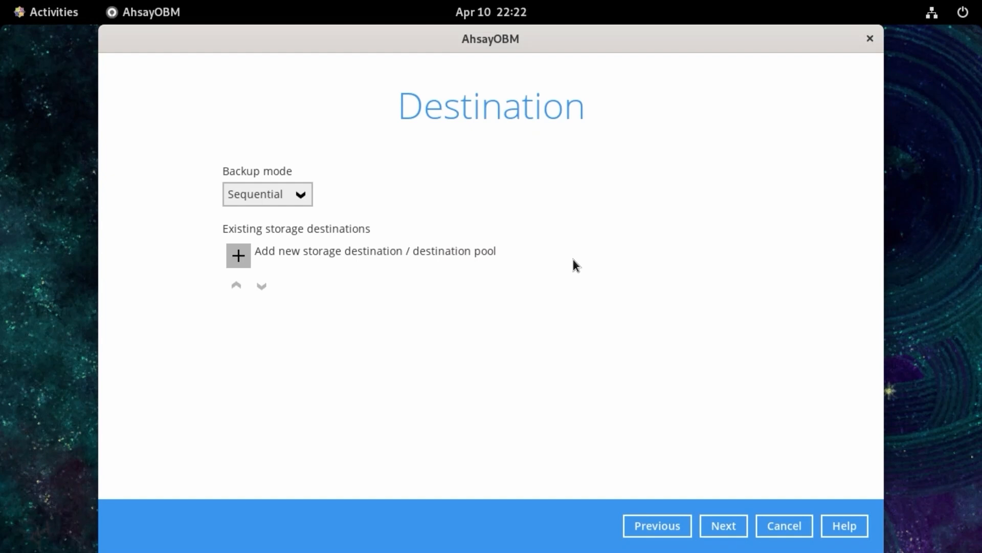
{"action": "left_click", "coordinate": [241, 253]}
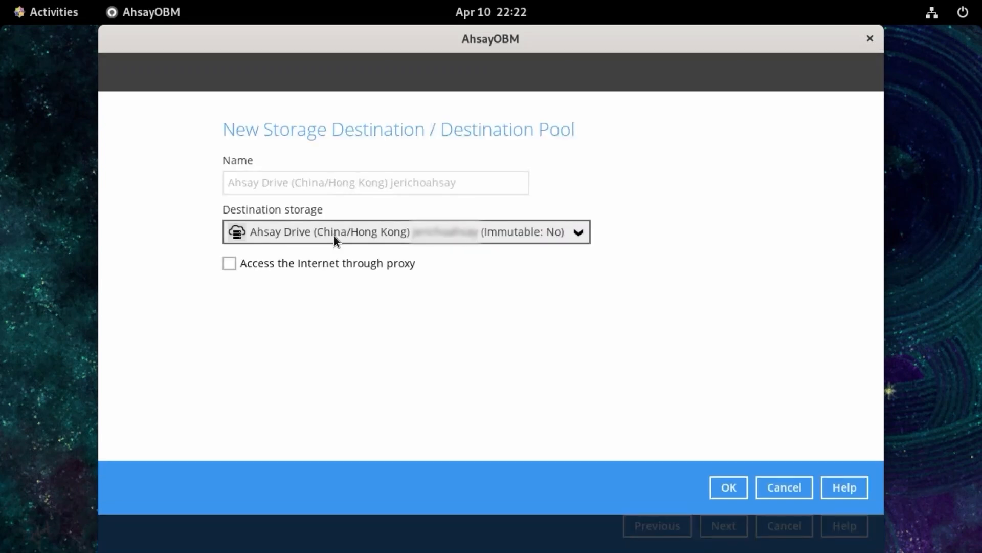
{"action": "left_click", "coordinate": [723, 492]}
{"action": "left_click", "coordinate": [729, 530]}
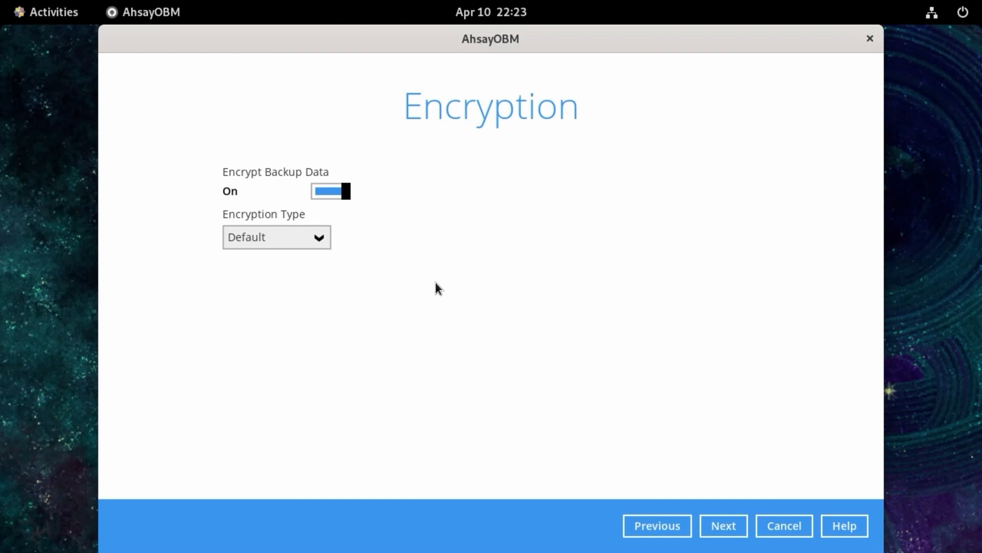
- Accept the Default encryption type, confirm the encryption key, and finish creating the backup set without starting a backup
{"action": "left_click", "coordinate": [730, 526]}
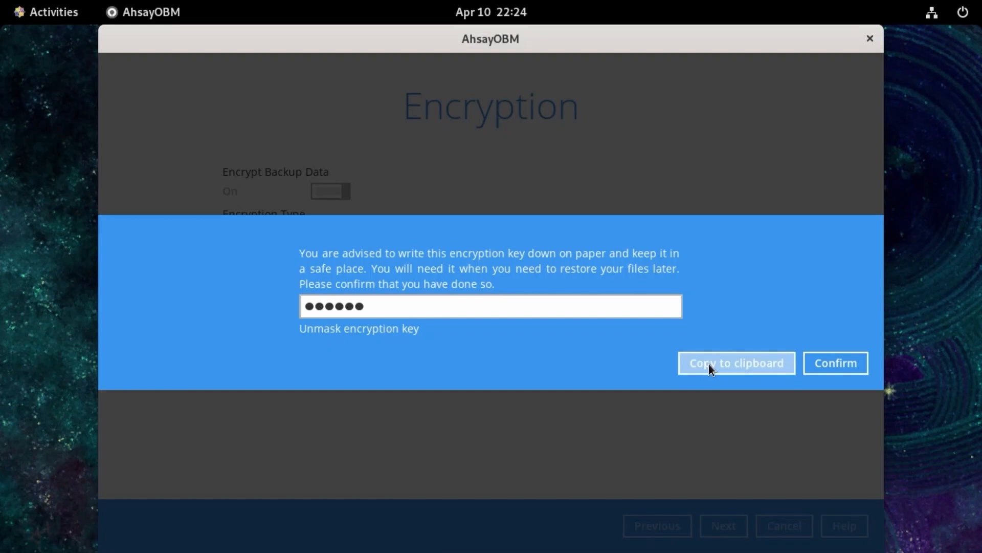
{"action": "left_click", "coordinate": [856, 361]}
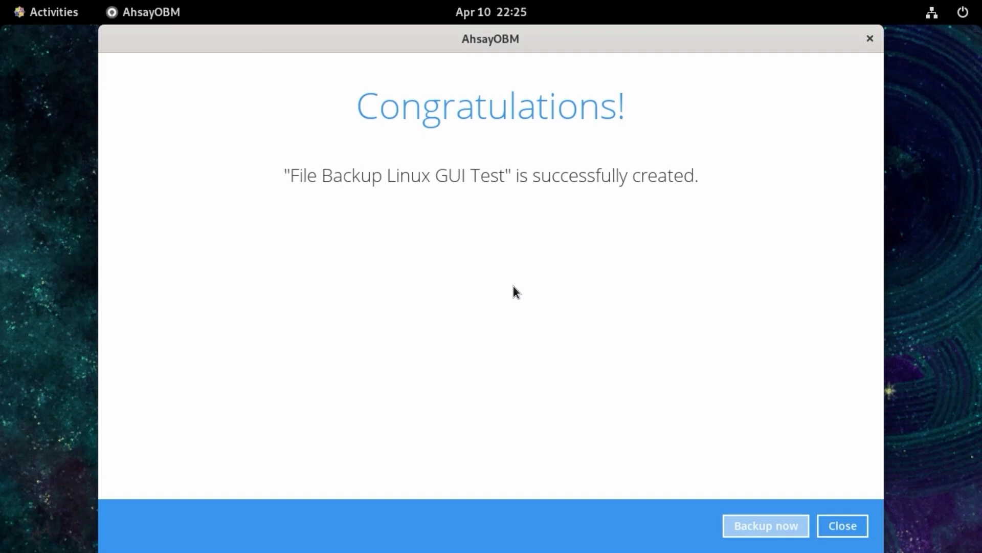
{"action": "left_click", "coordinate": [842, 525]}
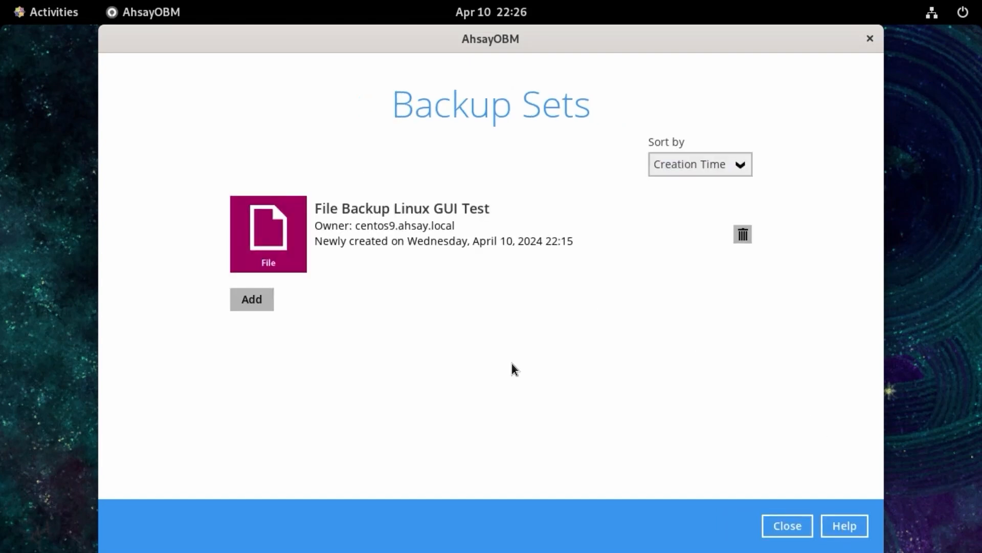
- Show the advanced settings of the "File Backup Linux GUI Test" backup set and review its deduplication options
{"action": "left_click", "coordinate": [496, 233]}
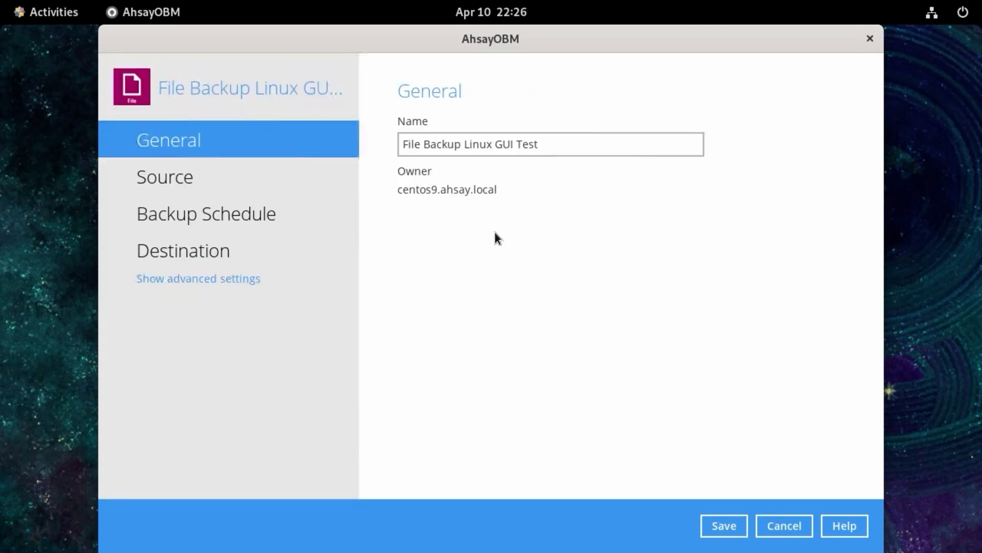
{"action": "left_click", "coordinate": [169, 285]}
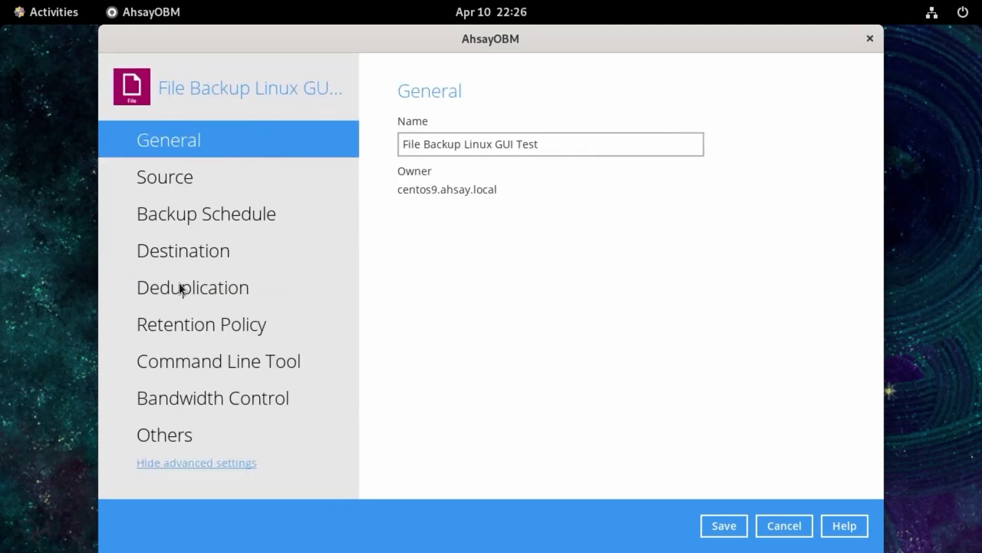
{"action": "left_click", "coordinate": [217, 288]}
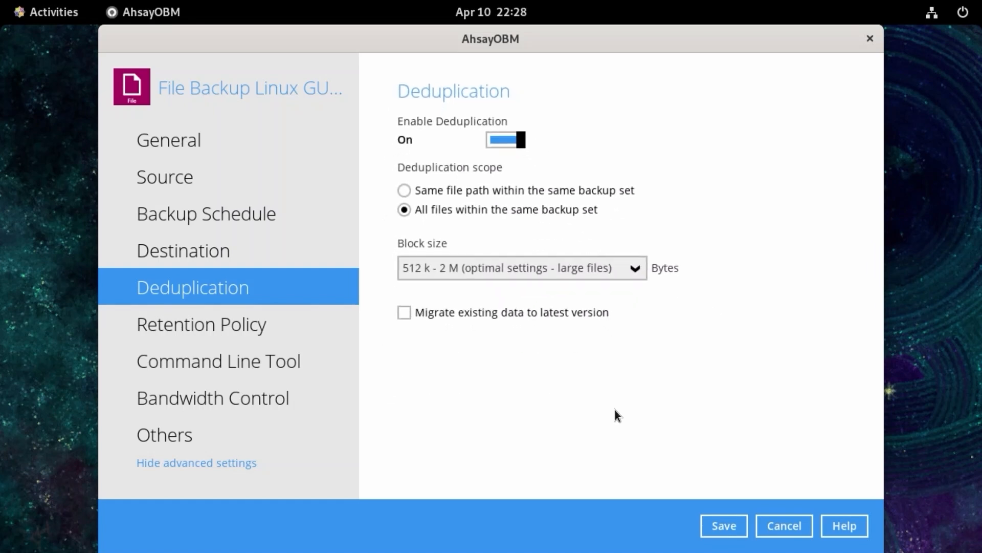
- Try an Advanced retention policy with the Weekly, Quarterly, Yearly and Custom types, discard it, and return retention to Simple
{"action": "left_click", "coordinate": [250, 325]}
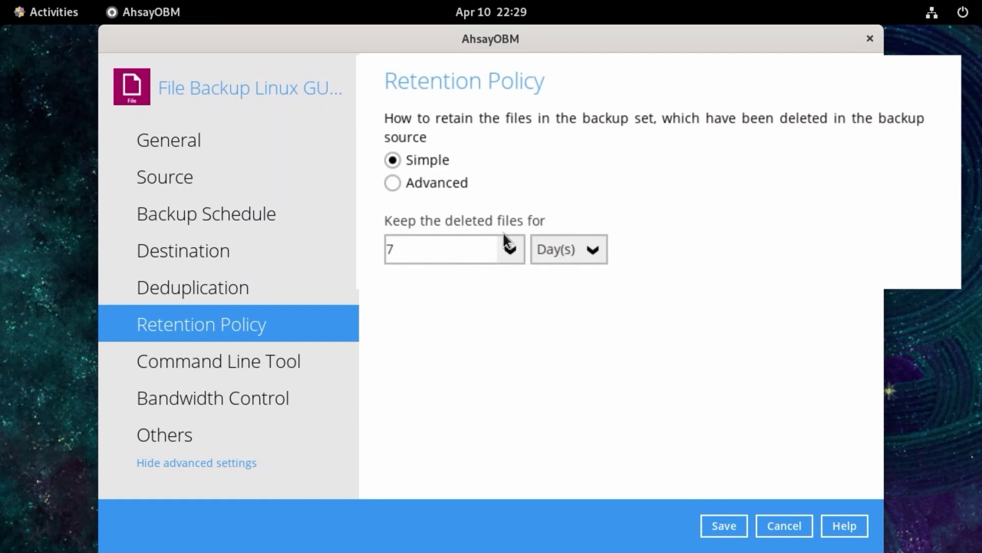
{"action": "left_click", "coordinate": [420, 184]}
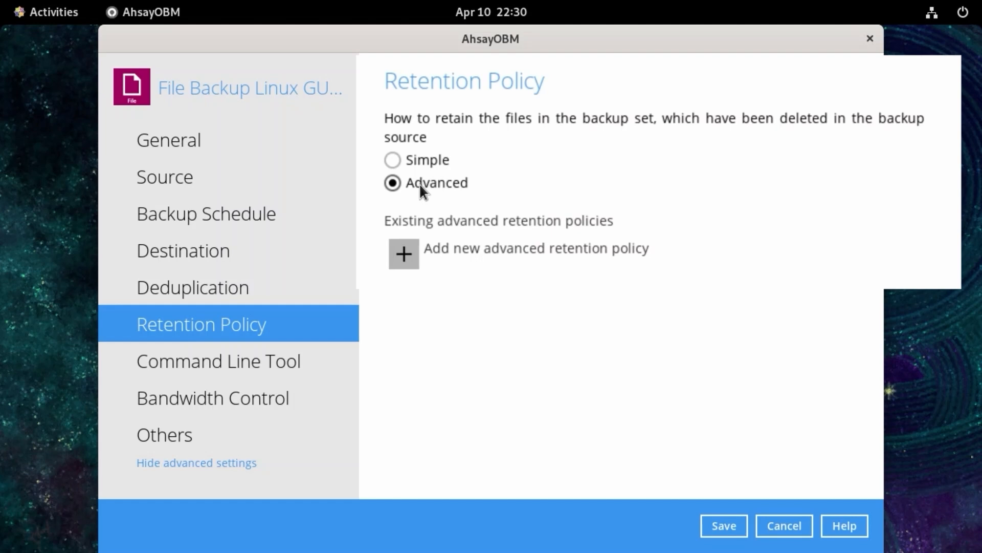
{"action": "left_click", "coordinate": [416, 230]}
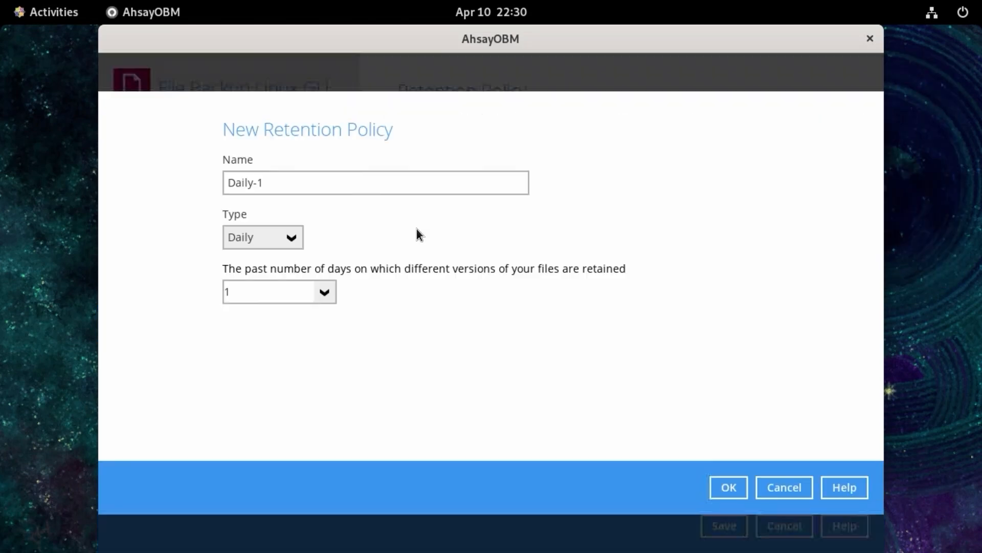
{"action": "left_click", "coordinate": [287, 240]}
{"action": "left_click", "coordinate": [273, 281]}
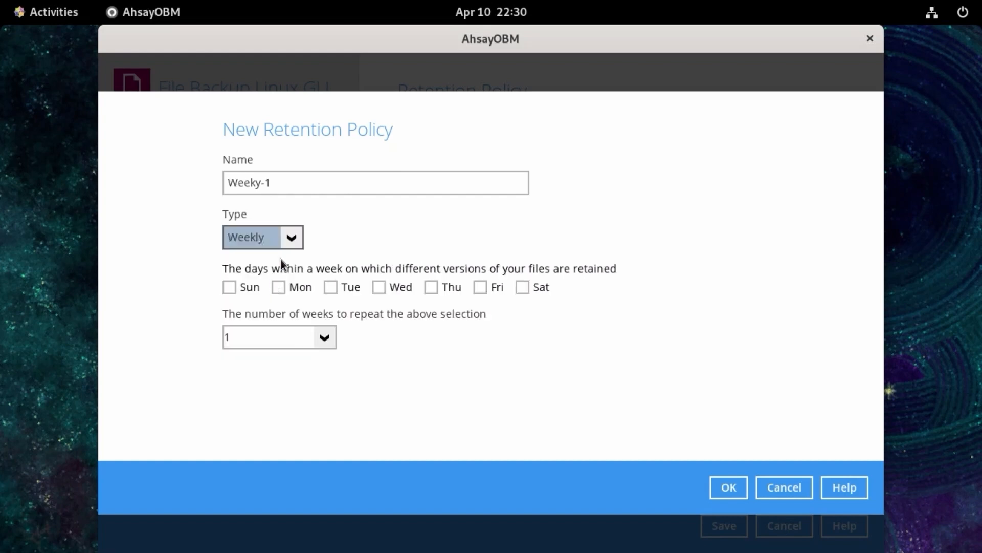
{"action": "left_click", "coordinate": [293, 233]}
{"action": "left_click", "coordinate": [268, 324]}
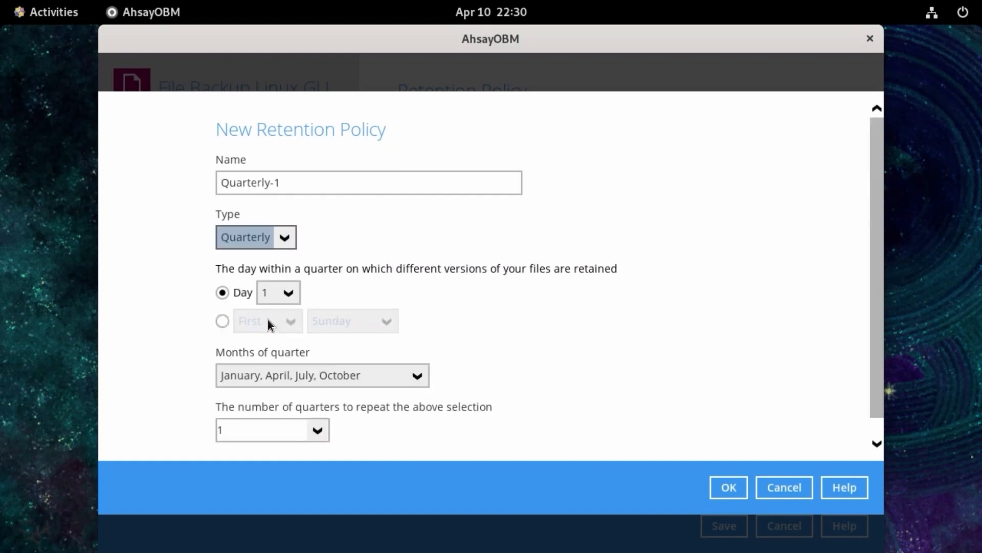
{"action": "left_click", "coordinate": [285, 237]}
{"action": "left_click", "coordinate": [255, 347]}
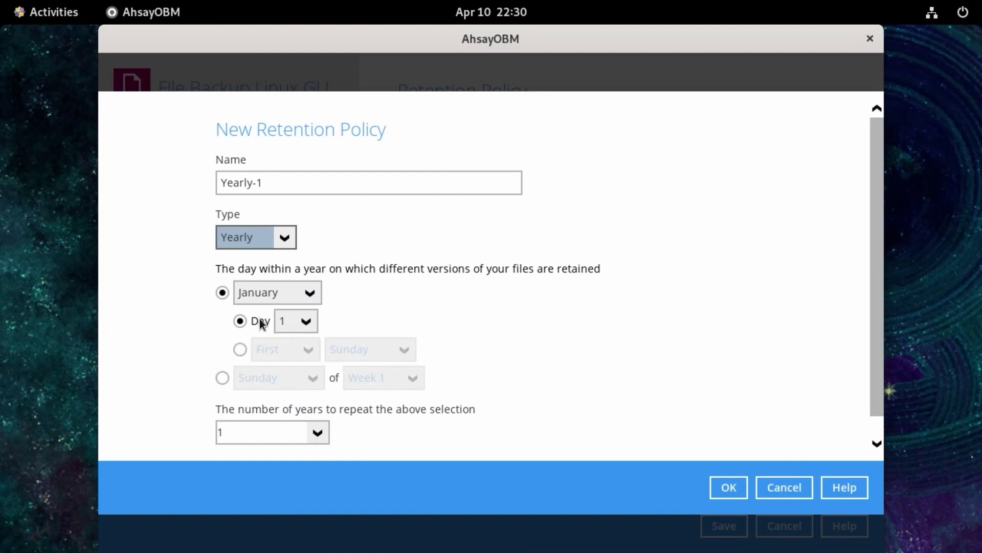
{"action": "left_click", "coordinate": [285, 237]}
{"action": "left_click", "coordinate": [264, 371]}
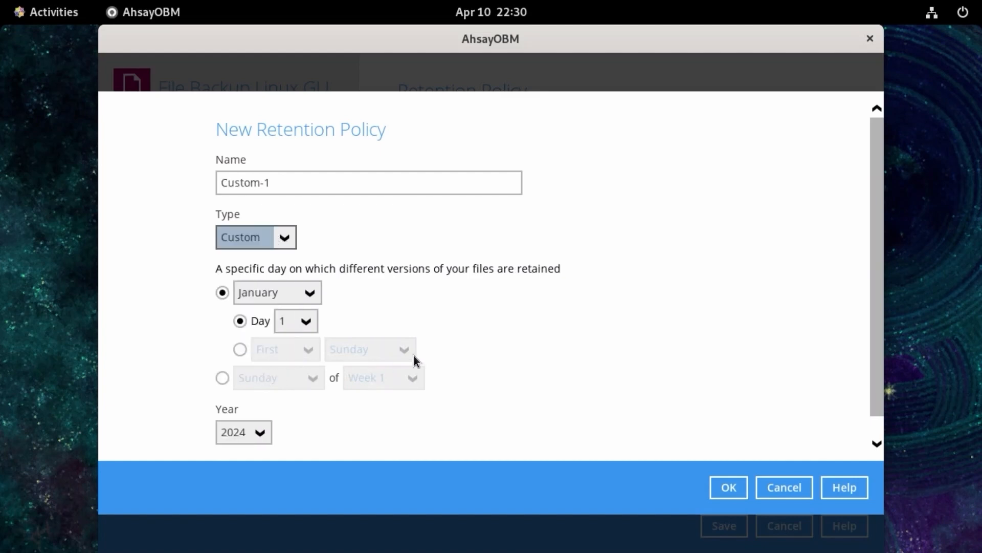
{"action": "left_click", "coordinate": [784, 488]}
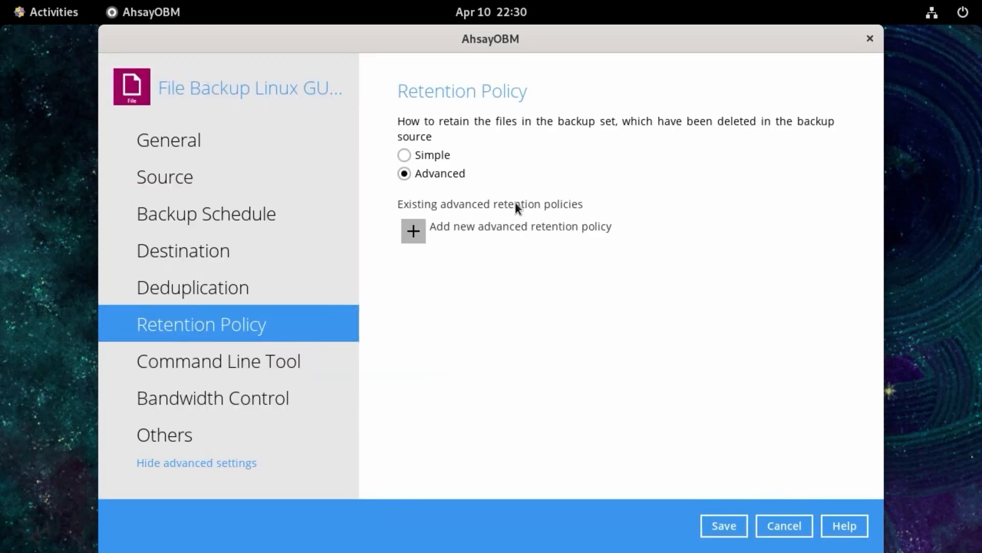
{"action": "left_click", "coordinate": [441, 158]}
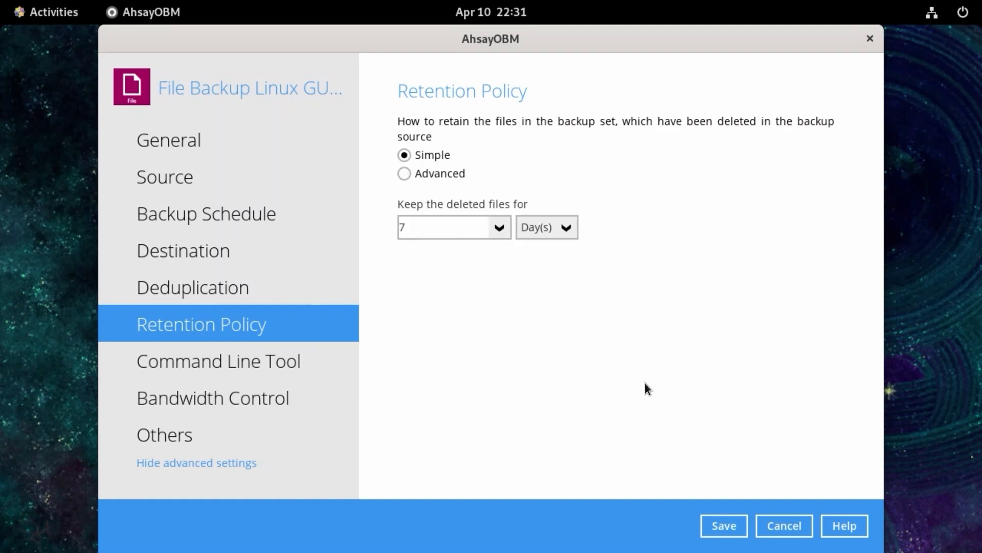
- Change the backup set's temporary directory to /run/temp, review the compression, encryption and recycle bin options, and save the settings
{"action": "left_click", "coordinate": [192, 435]}
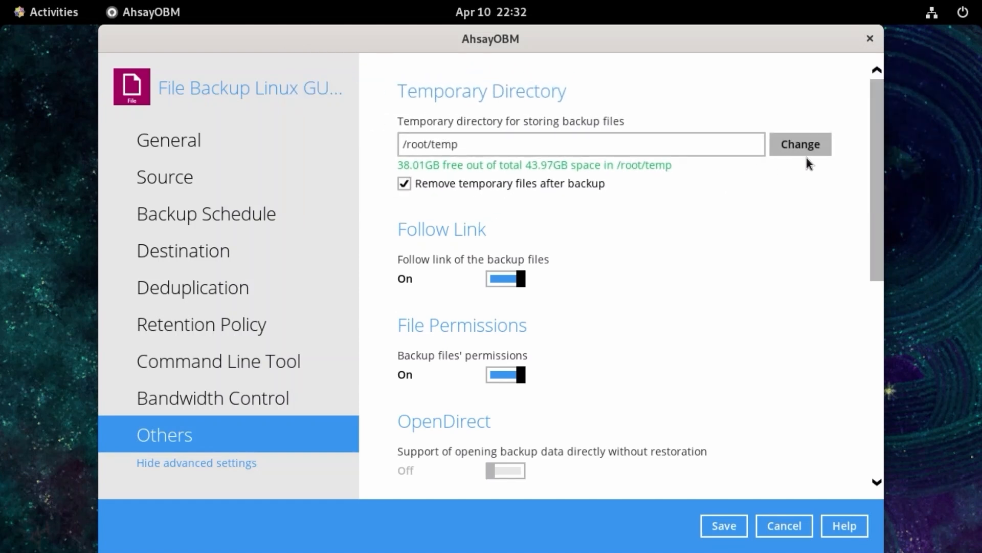
{"action": "left_click", "coordinate": [815, 146]}
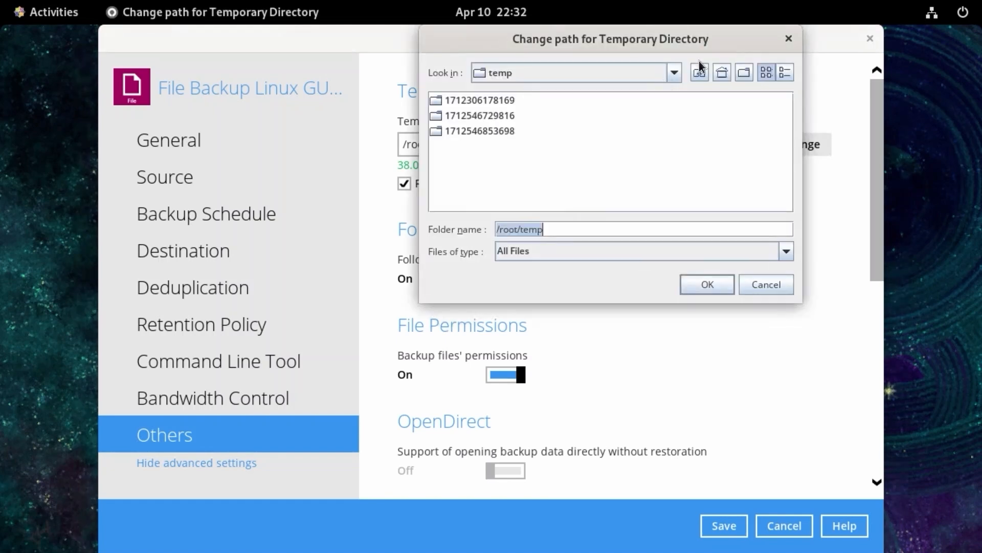
{"action": "left_click", "coordinate": [721, 72]}
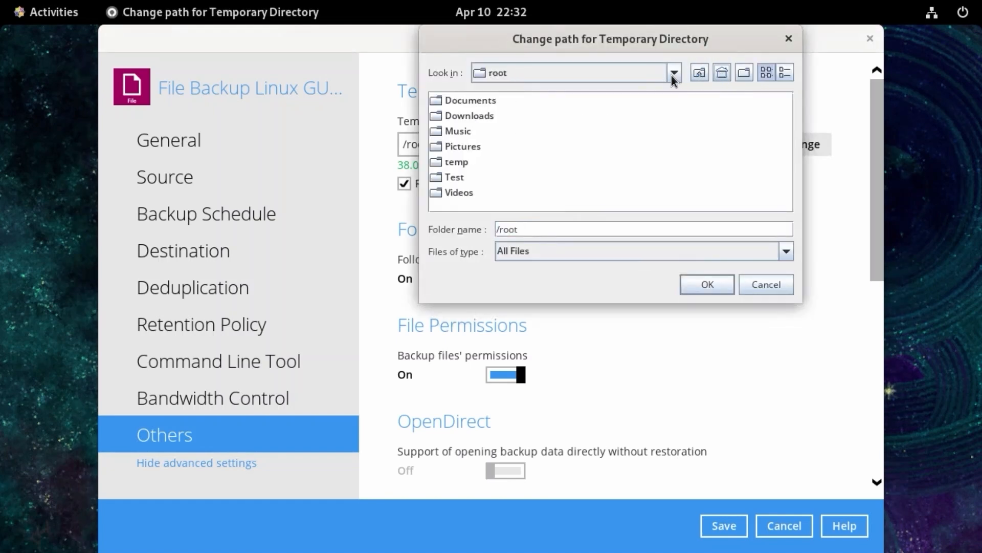
{"action": "left_click", "coordinate": [700, 73]}
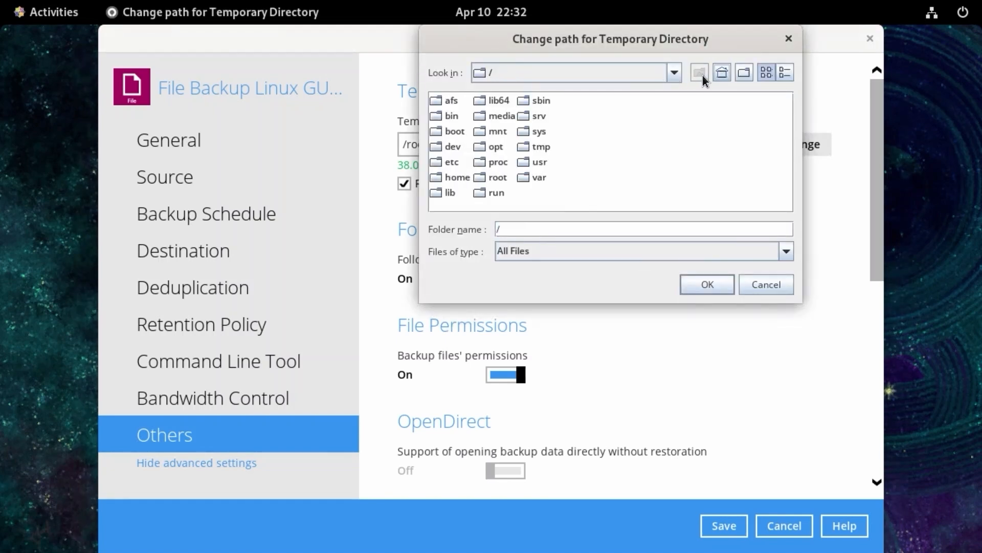
{"action": "double_click", "coordinate": [489, 193]}
{"action": "left_click_drag", "start_coordinate": [564, 206], "coordinate": [716, 208]}
{"action": "double_click", "coordinate": [659, 133]}
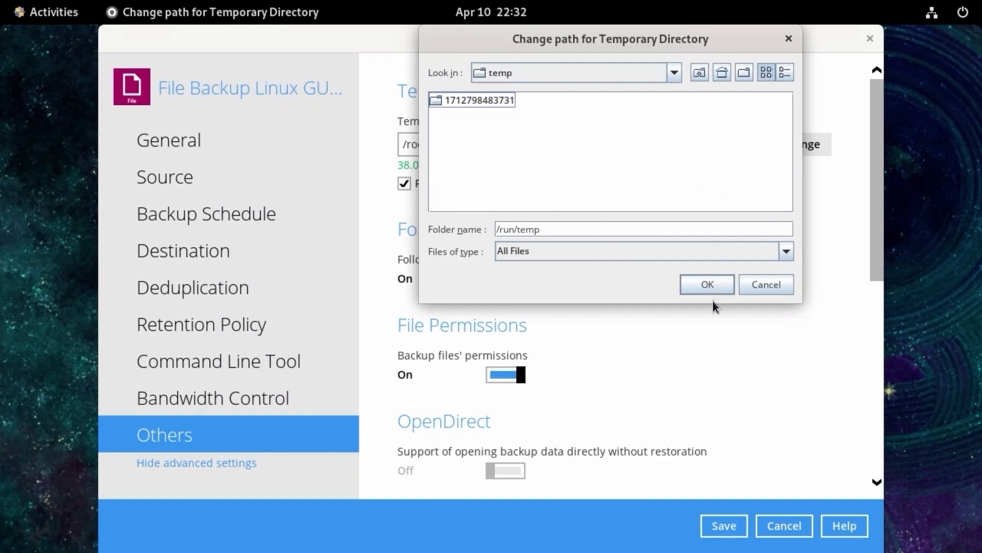
{"action": "left_click", "coordinate": [706, 284]}
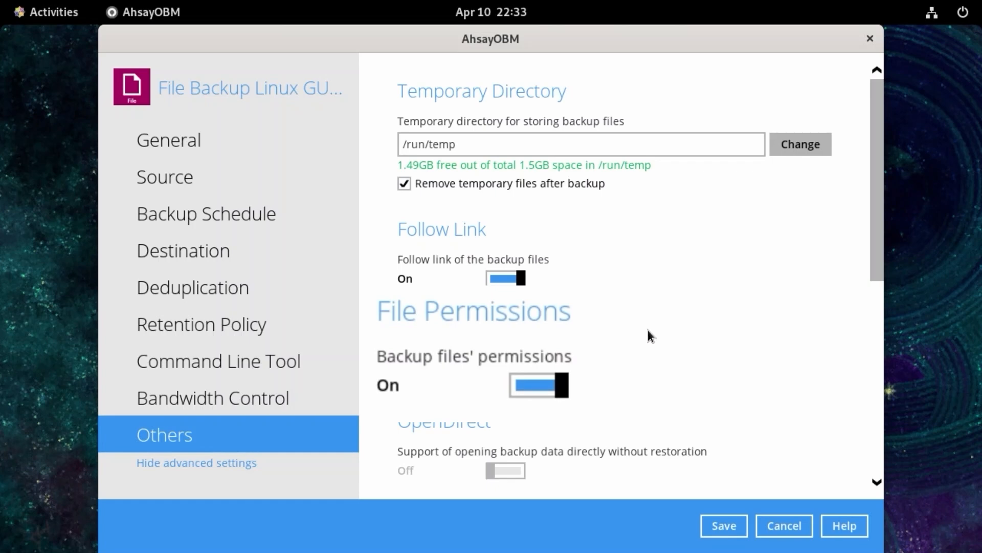
{"action": "scroll", "coordinate": [633, 317], "scroll_direction": "down", "scroll_amount": 10}
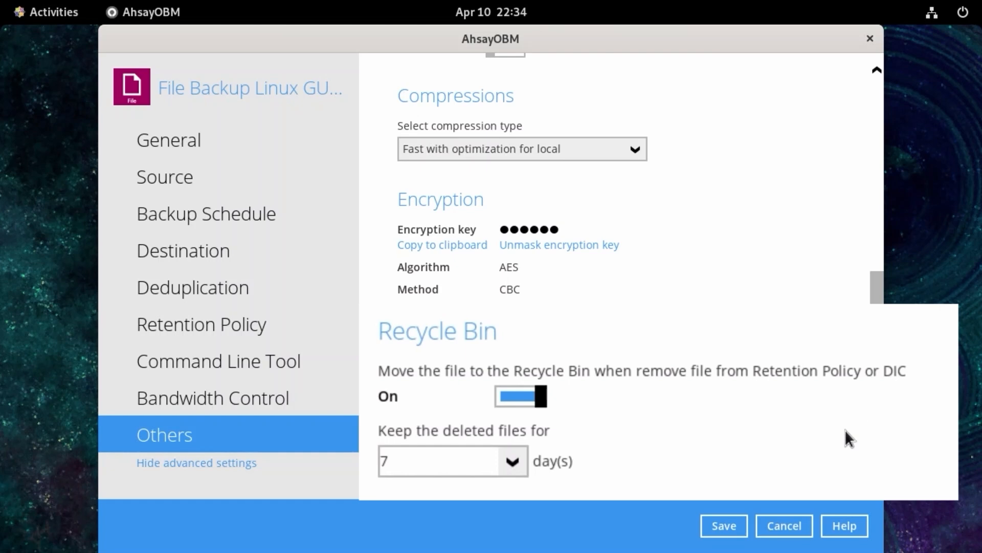
{"action": "left_click", "coordinate": [724, 525]}
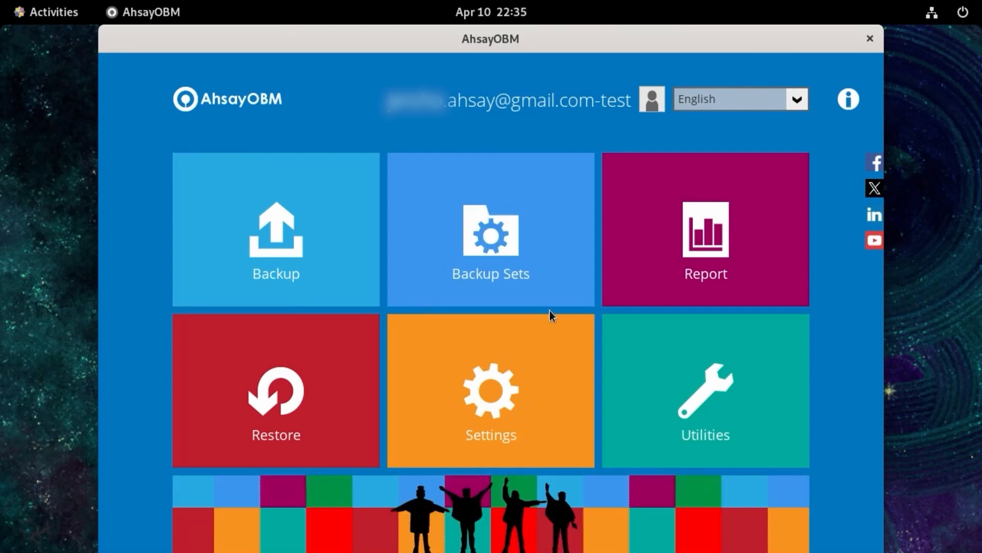
- Run a backup of "File Backup Linux GUI Test" to Ahsay Drive with the retention policy run after backup
{"action": "left_click", "coordinate": [280, 232]}
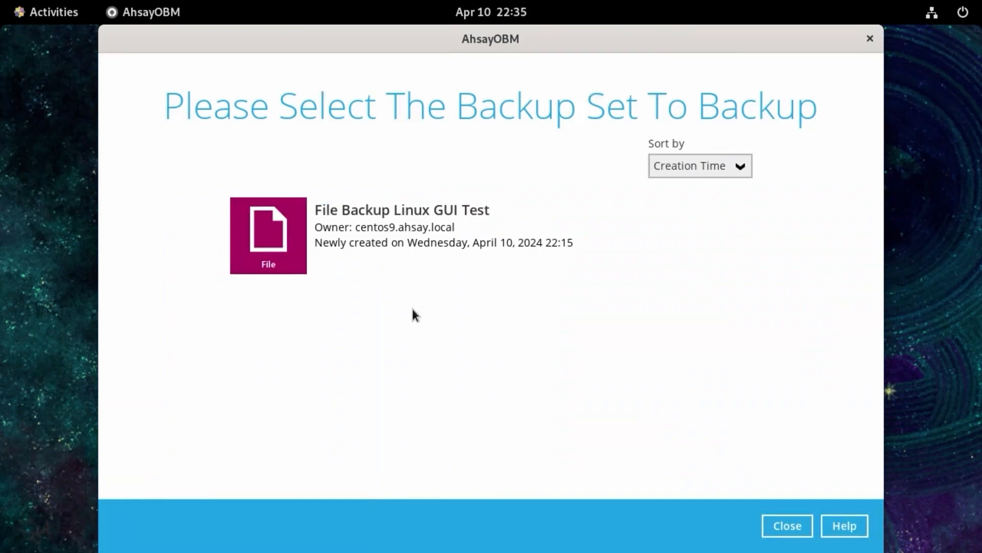
{"action": "left_click", "coordinate": [404, 227]}
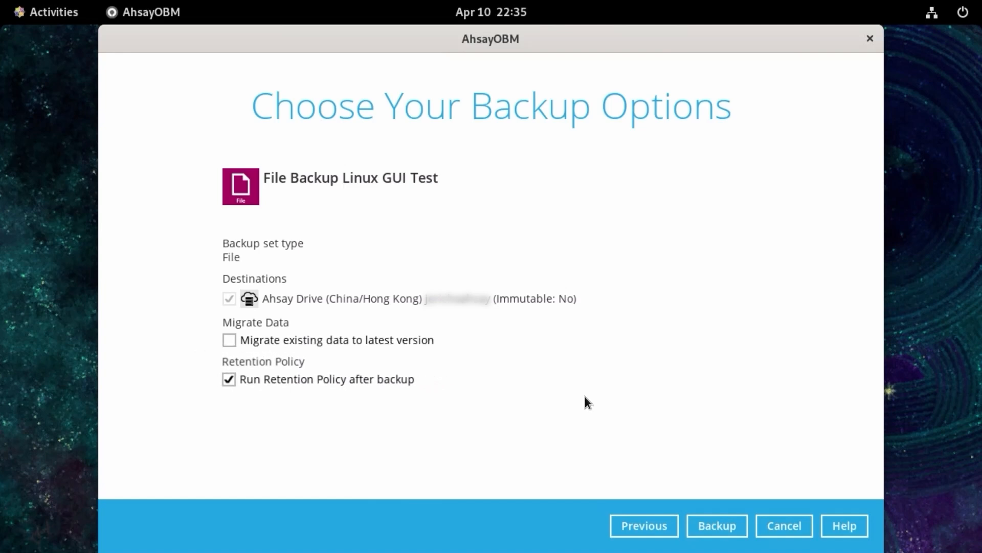
{"action": "left_click", "coordinate": [722, 524]}
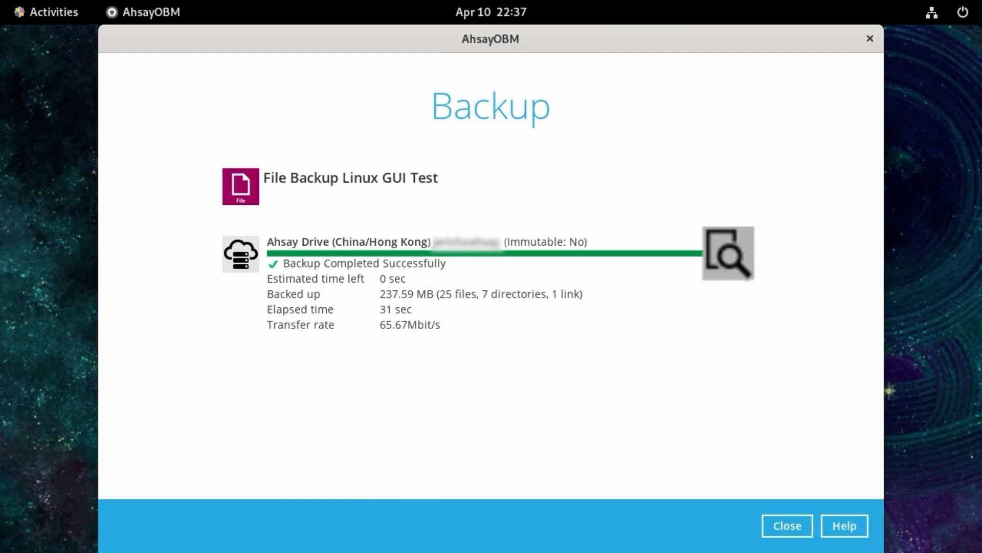
- Review the backup job's log entries, then close the log and the backup results
{"action": "left_click", "coordinate": [729, 253]}
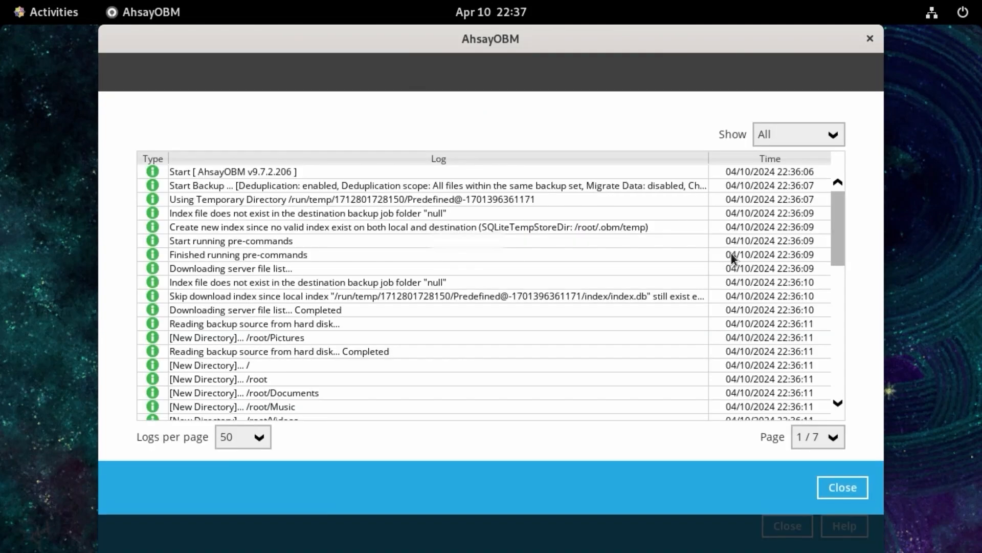
{"action": "left_click_drag", "start_coordinate": [837, 214], "coordinate": [840, 388]}
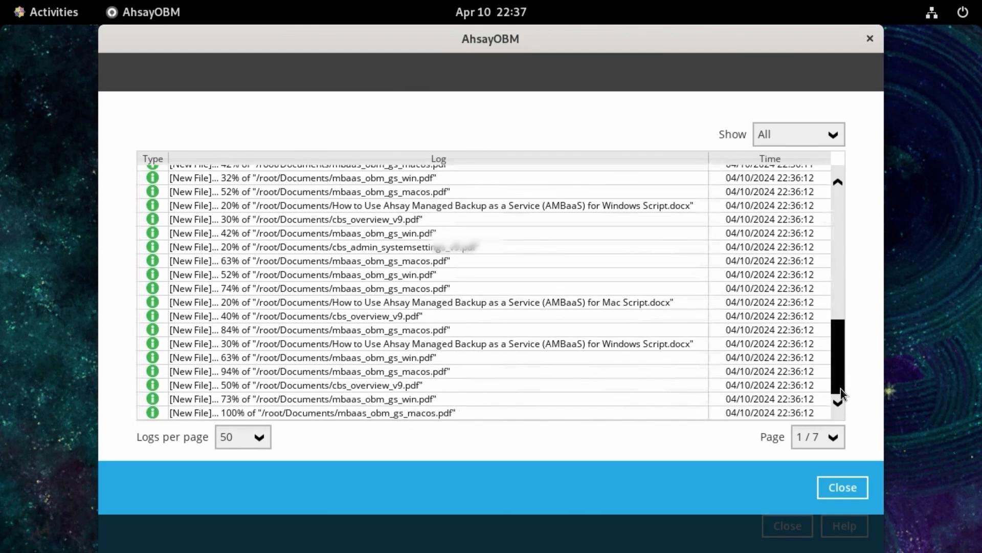
{"action": "left_click", "coordinate": [840, 489]}
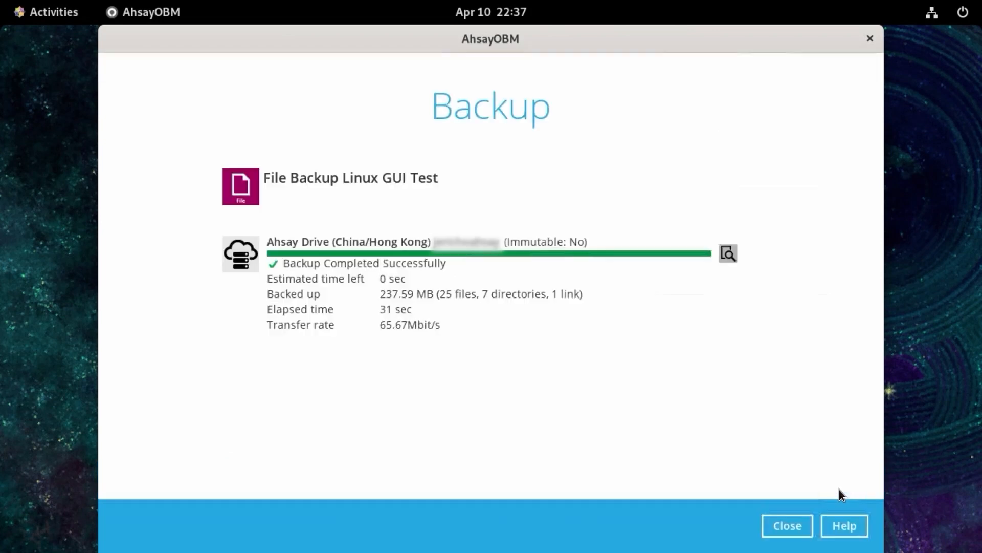
{"action": "left_click", "coordinate": [787, 526]}
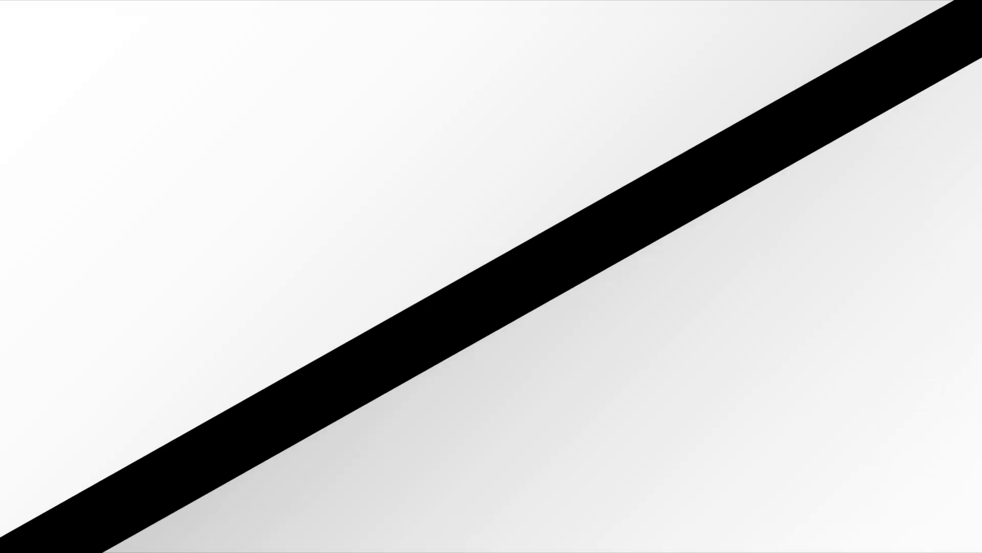